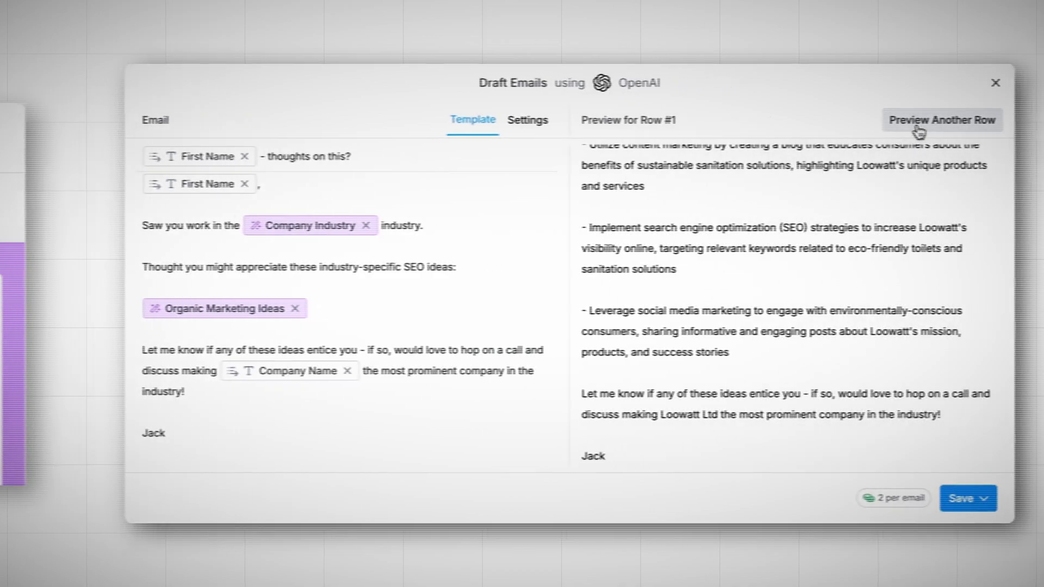
pyautogui.click(1006, 128)
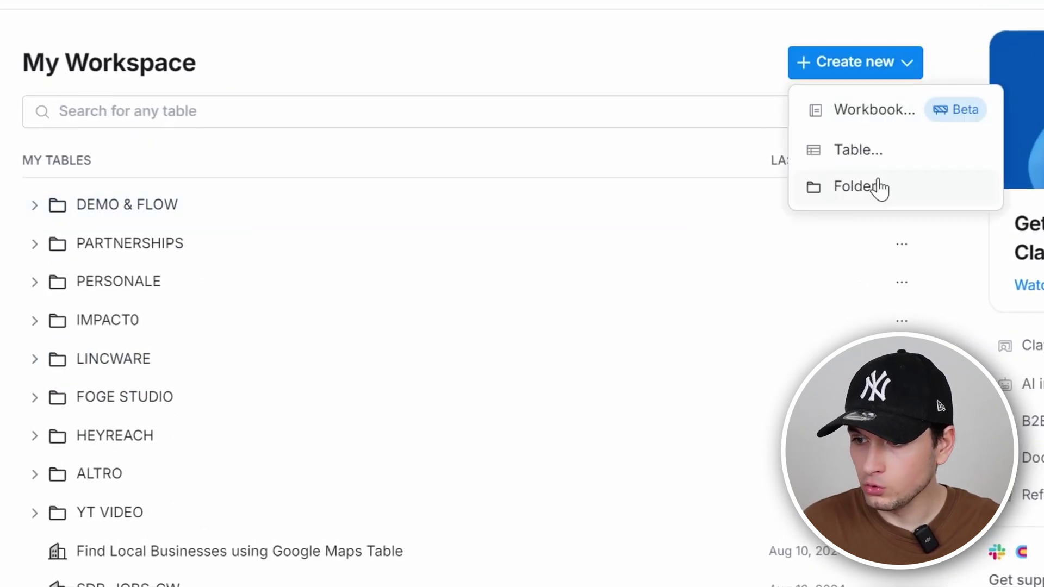
pyautogui.click(493, 156)
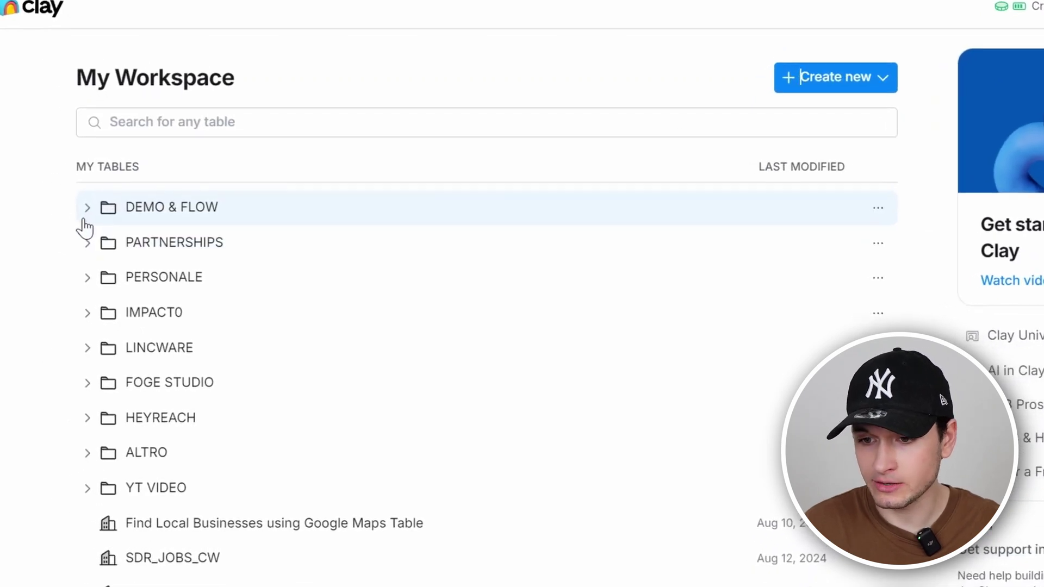
pyautogui.click(90, 215)
pyautogui.click(83, 200)
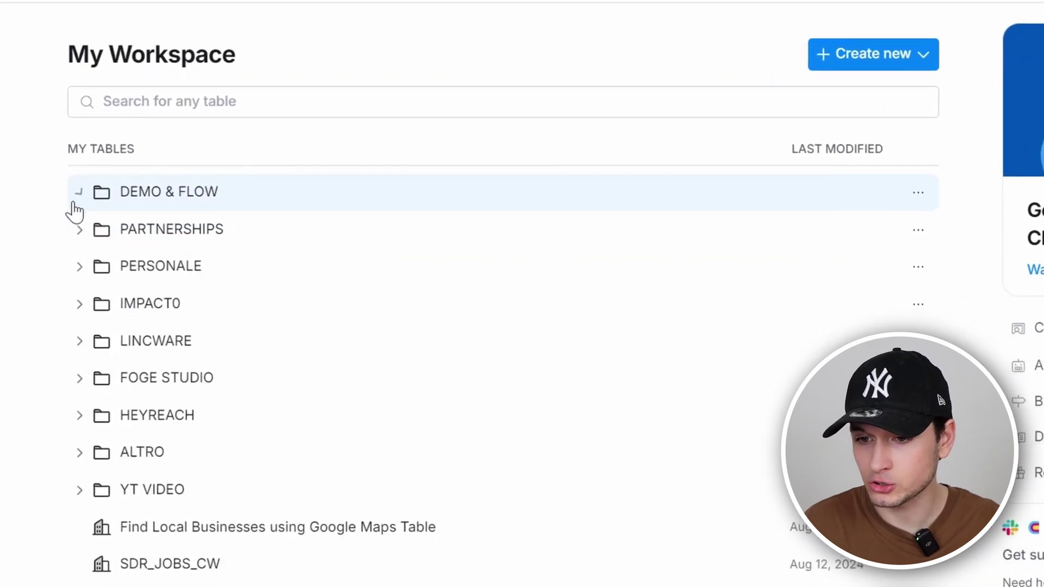
# Create a new blank company table in the workspace
pyautogui.click(885, 47)
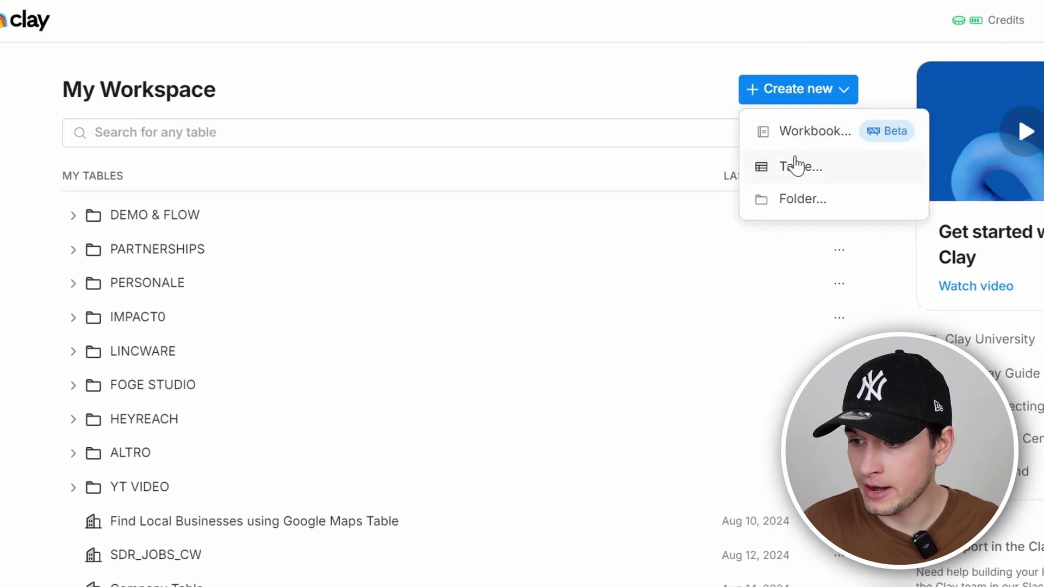
pyautogui.click(887, 131)
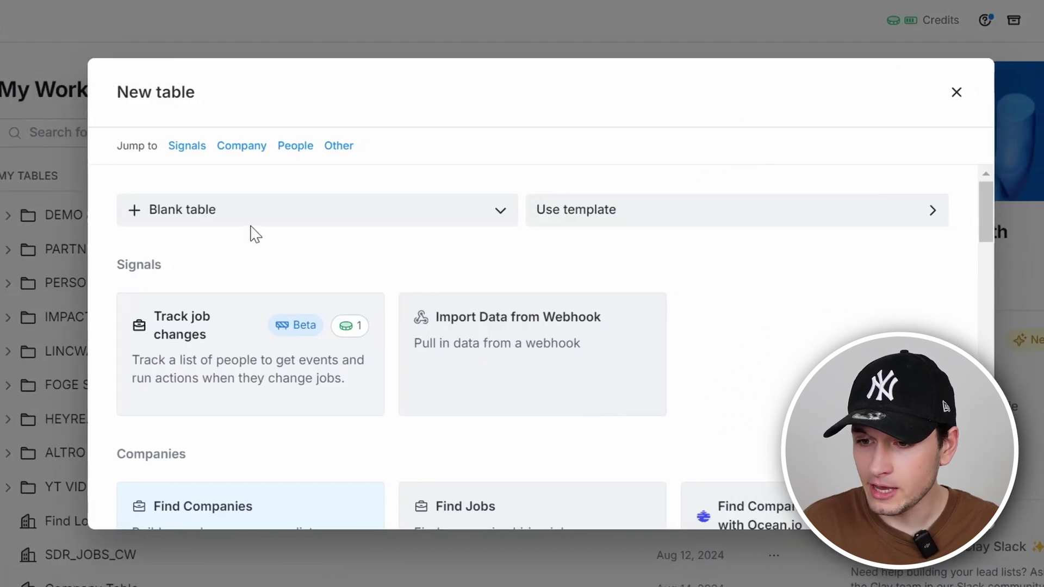
pyautogui.click(254, 218)
pyautogui.scroll(-12, 506, 401)
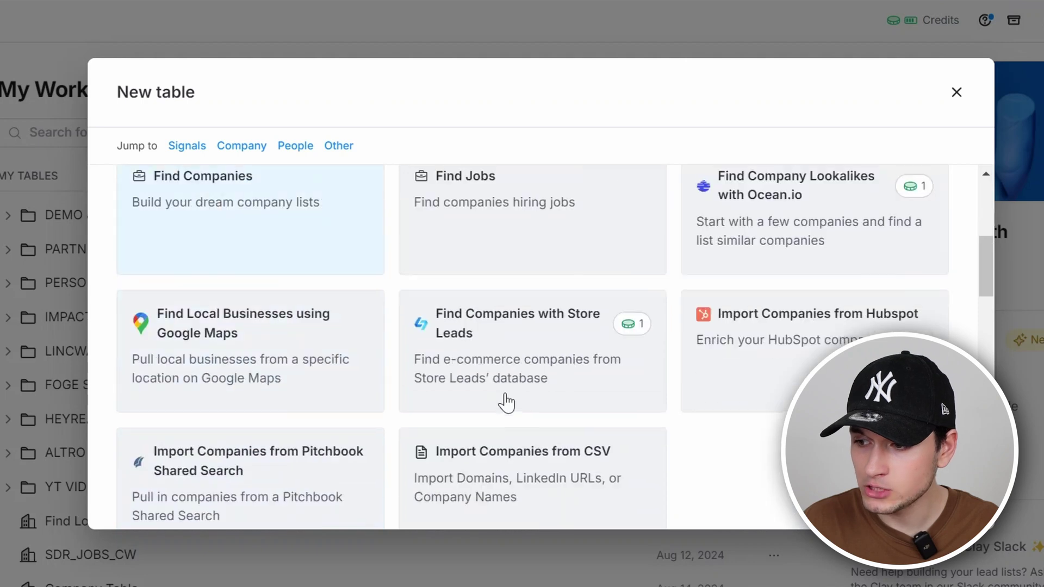
pyautogui.scroll(12, 506, 401)
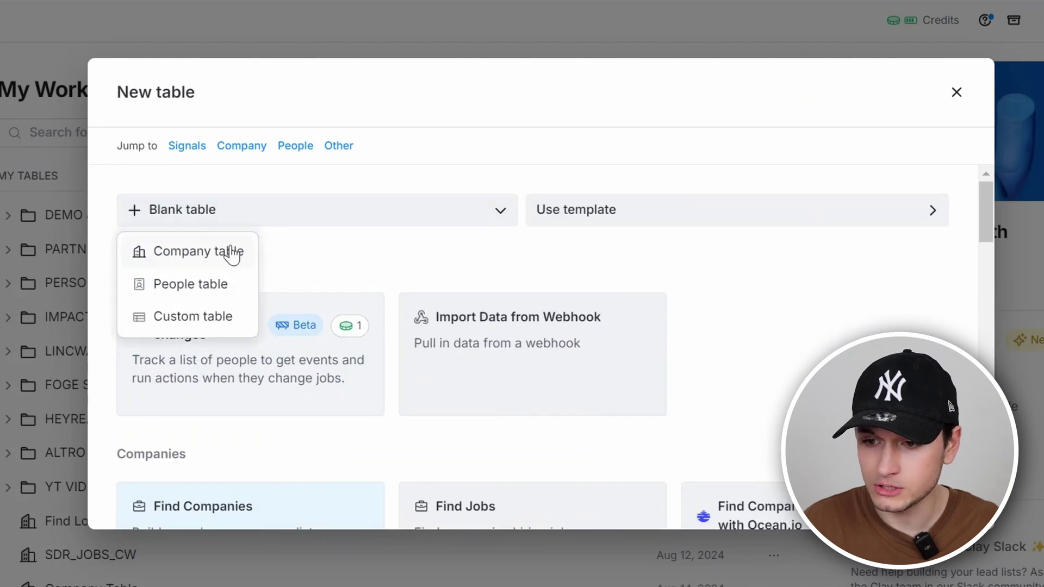
pyautogui.click(233, 256)
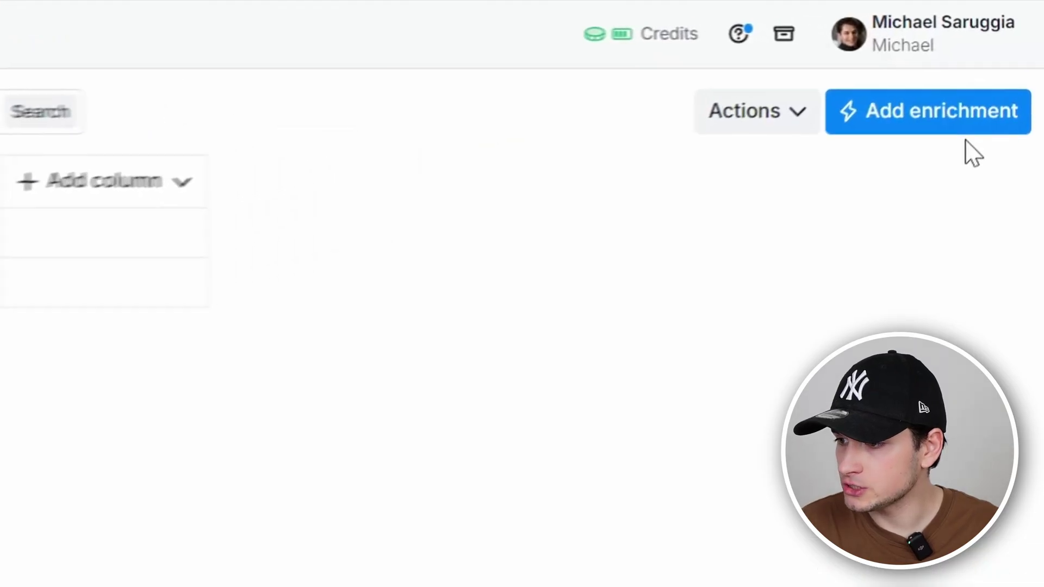
# Search the enrichment catalogue for "smart", "storelea", "google se" and "crunc" to examine the available integrations
pyautogui.click(752, 124)
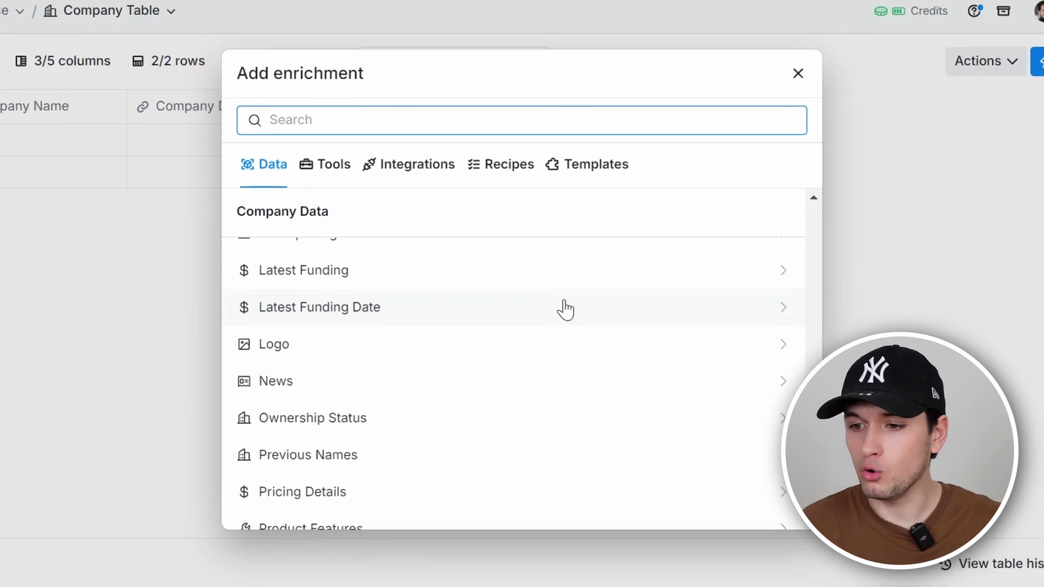
pyautogui.write('smart')
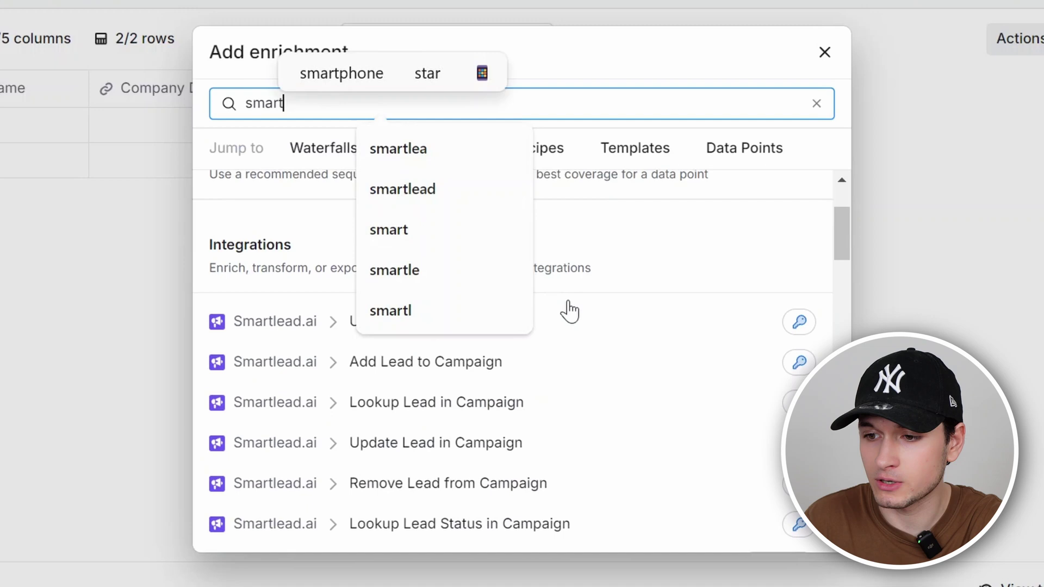
pyautogui.doubleClick(560, 105)
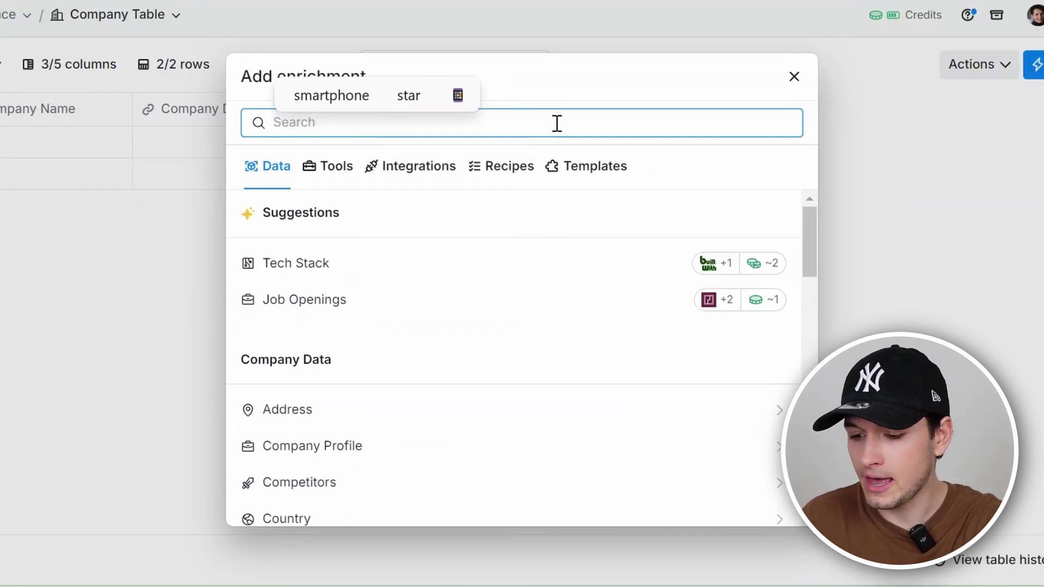
pyautogui.write('s')
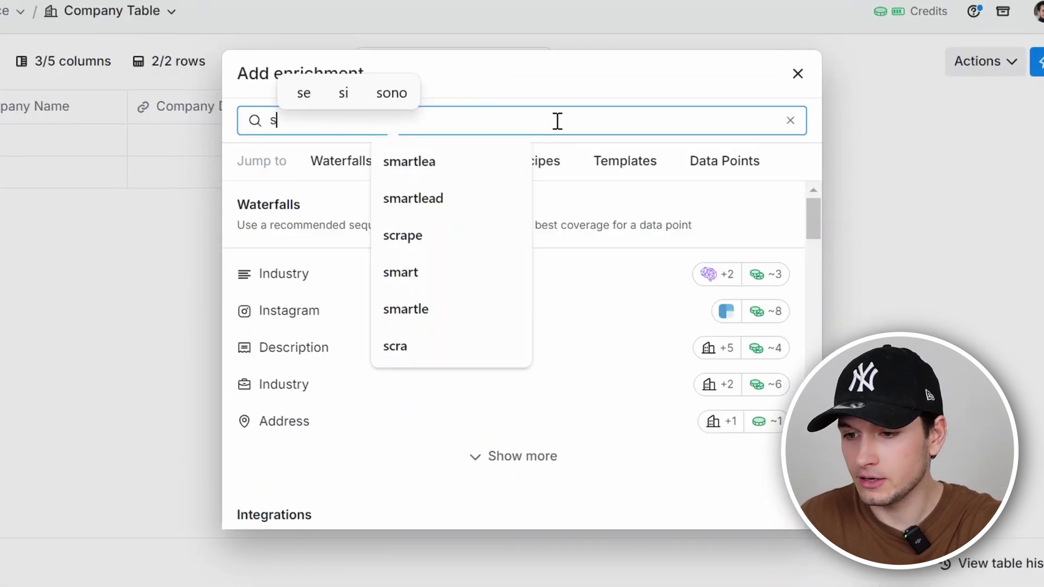
pyautogui.write('torelea')
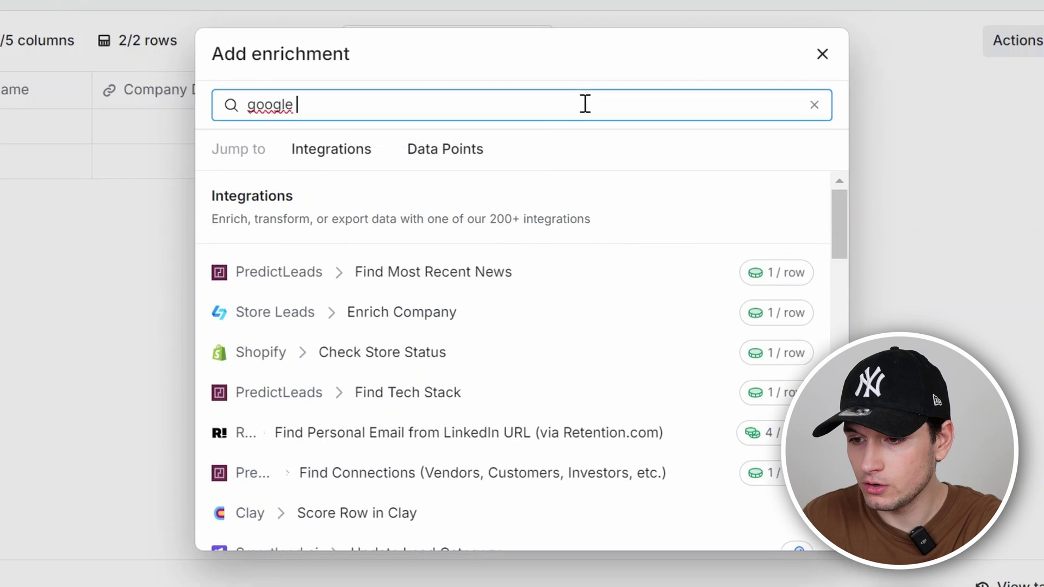
pyautogui.hotkey('ctrl', 'shift', 'Left')
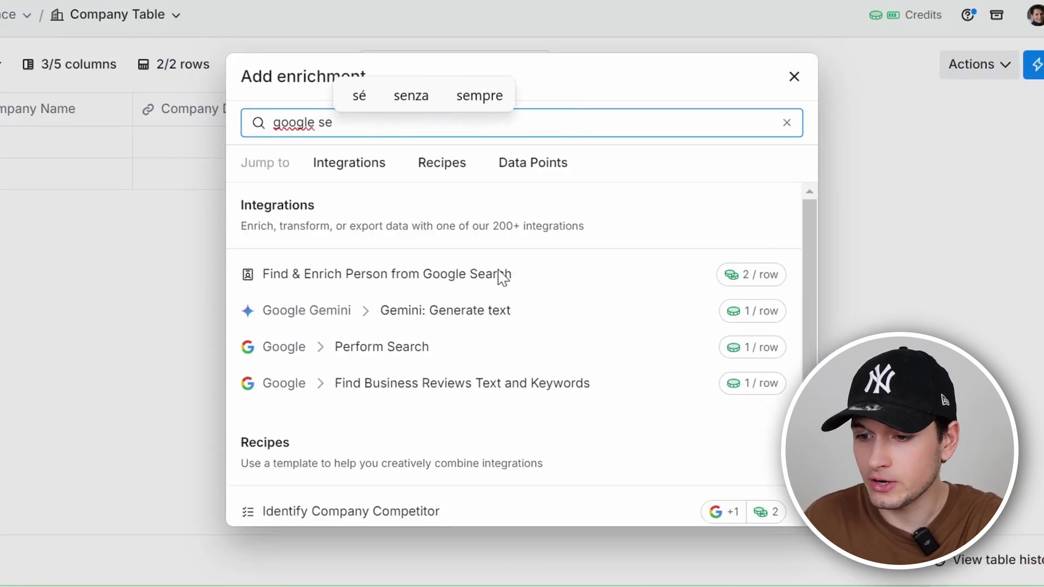
pyautogui.tripleClick(590, 126)
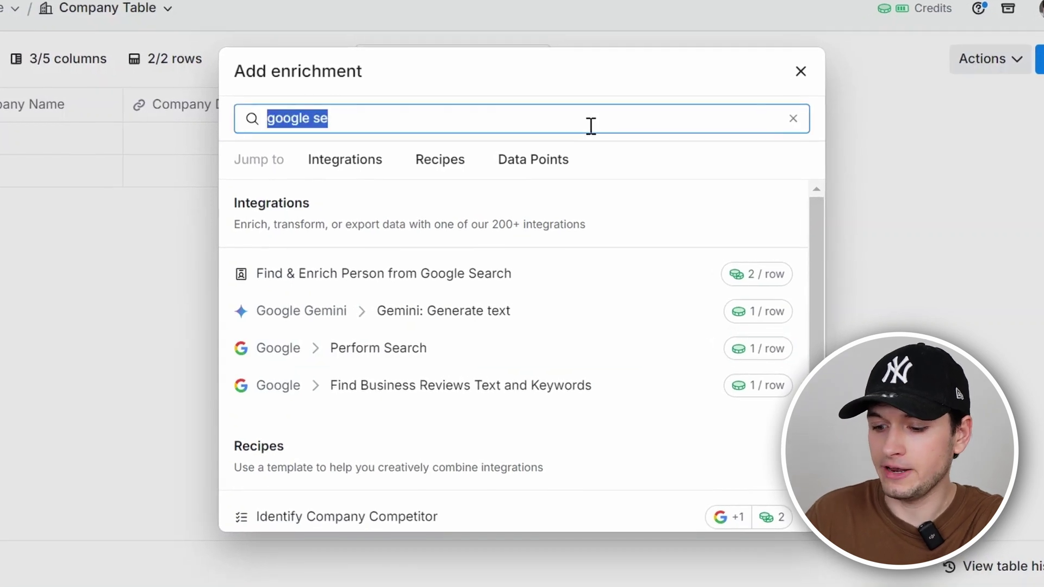
pyautogui.write('crunc')
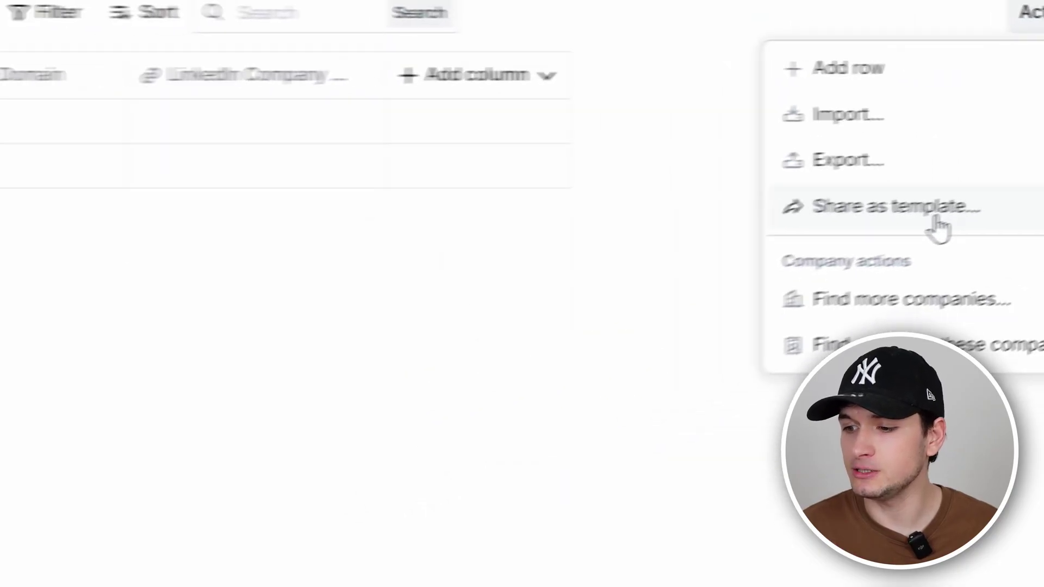
# View the option for sharing the table as a template, close it without turning on sharing, and return to the workspace home
pyautogui.click(589, 310)
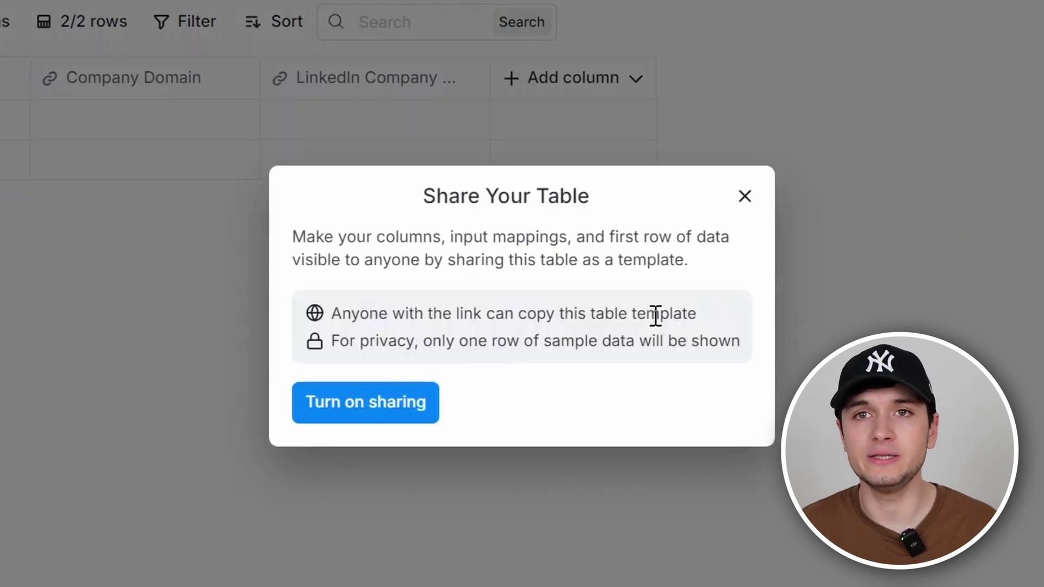
pyautogui.click(948, 334)
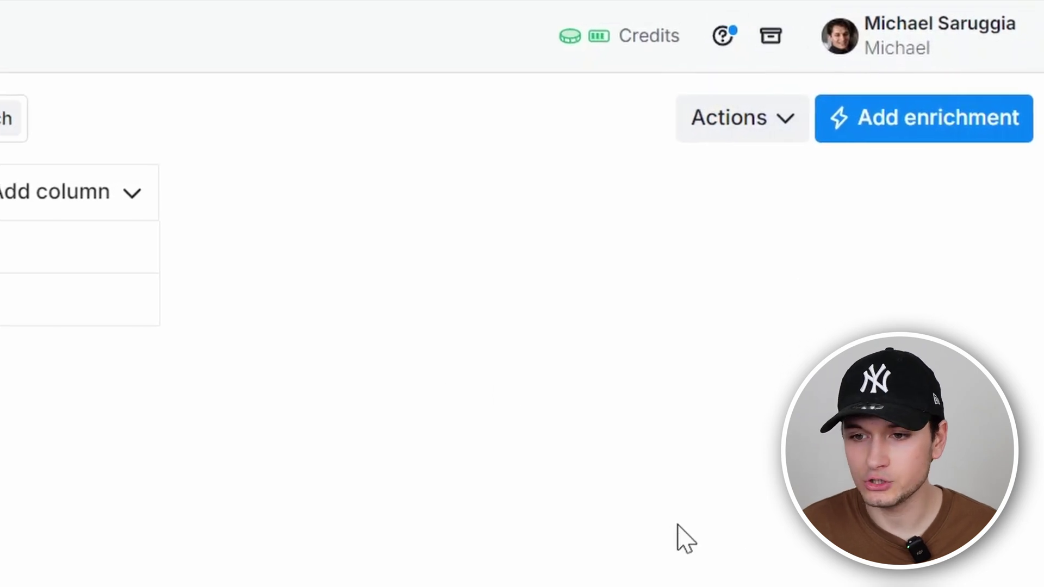
pyautogui.click(441, 37)
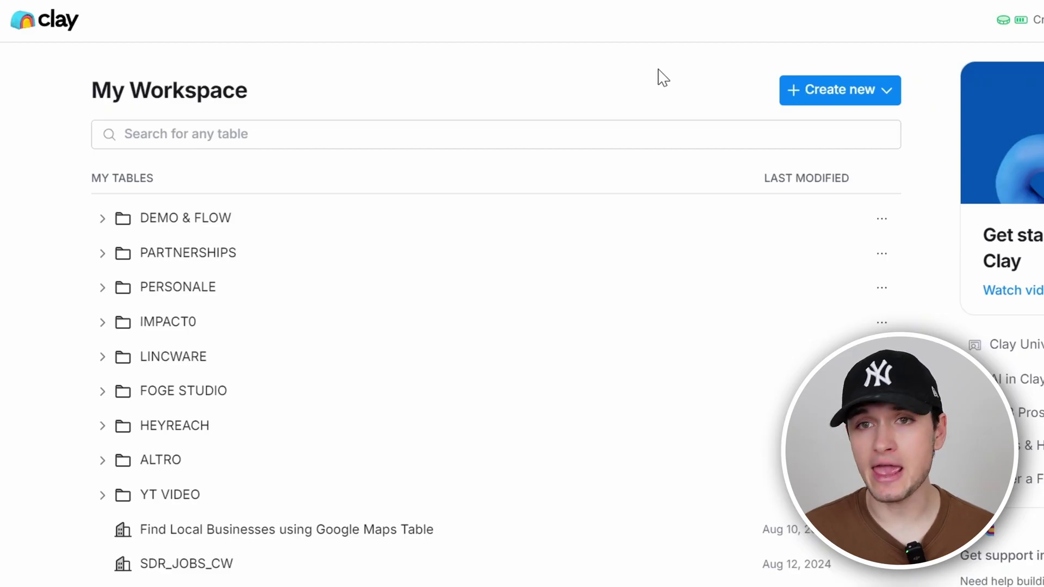
# Start creating a new table and examine the available company, people and other data sources
pyautogui.click(826, 97)
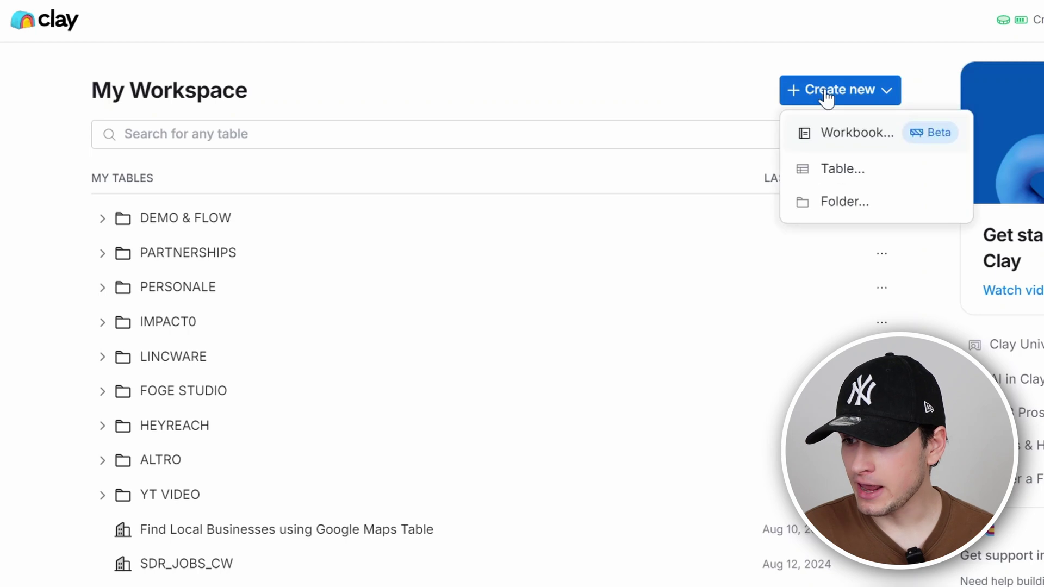
pyautogui.click(865, 169)
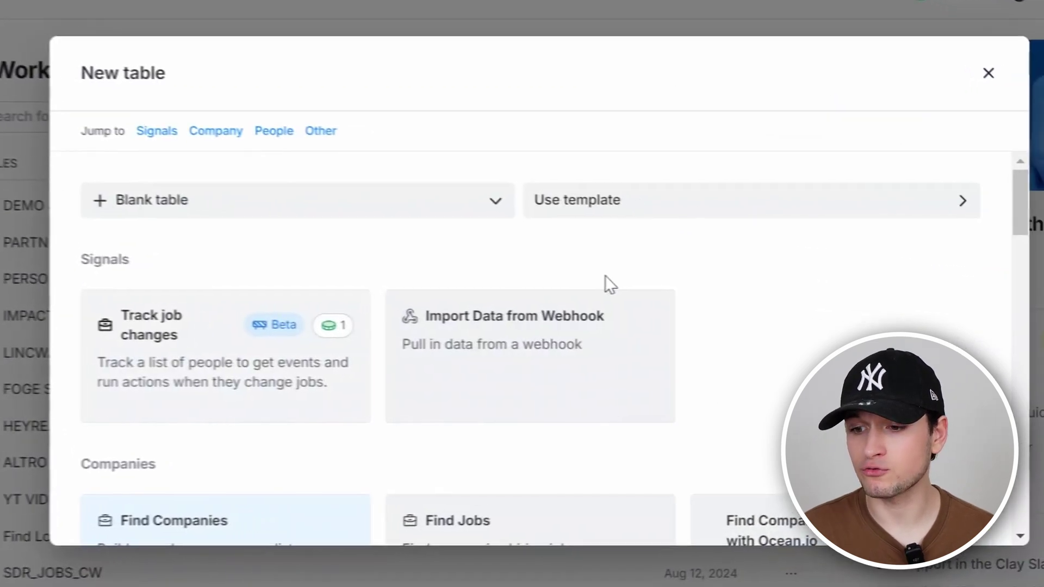
pyautogui.scroll(-6, 706, 293)
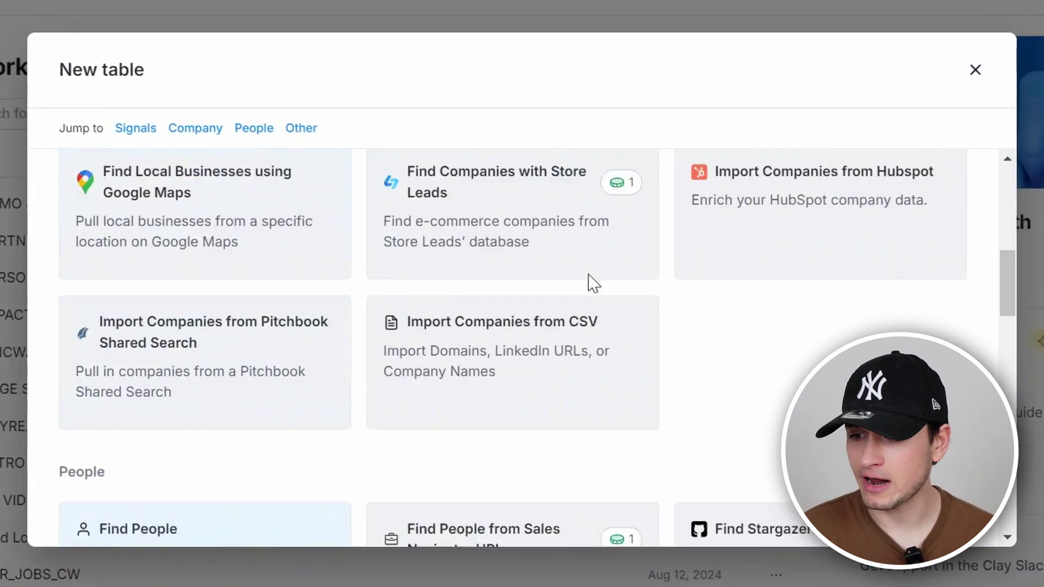
pyautogui.scroll(-15, 593, 282)
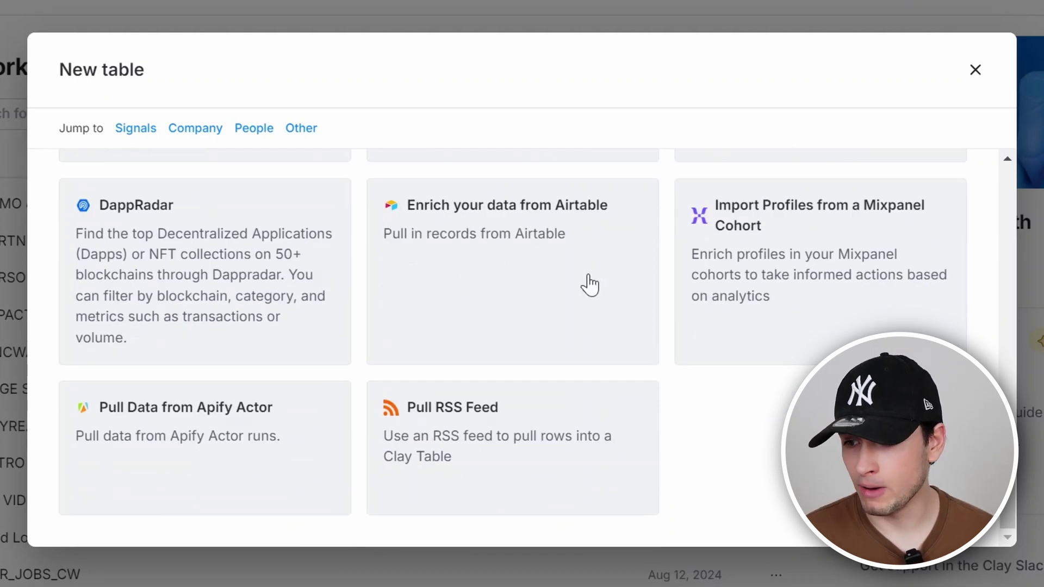
pyautogui.scroll(10, 590, 284)
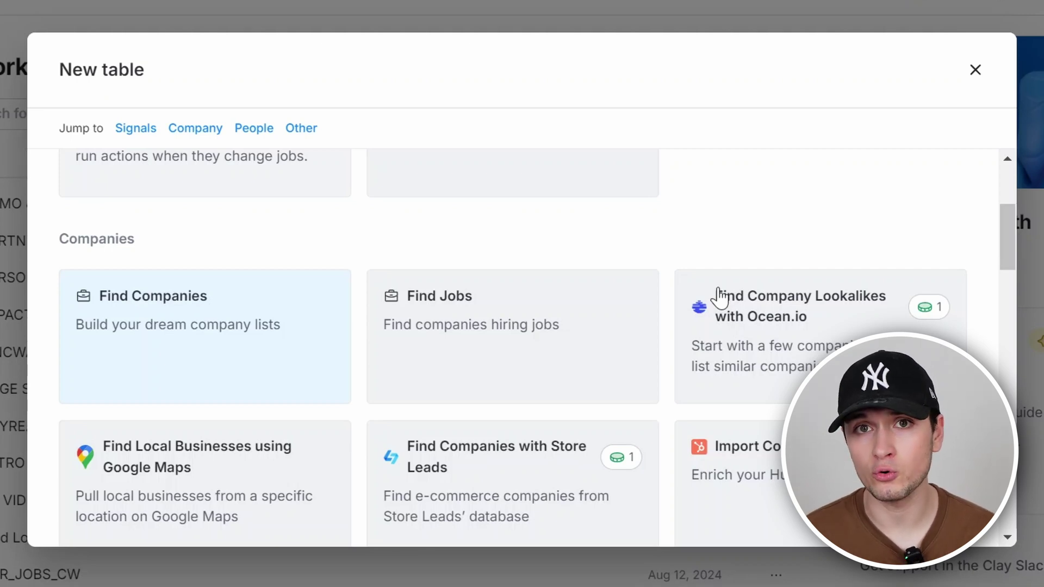
pyautogui.scroll(-2, 720, 297)
pyautogui.scroll(2, 757, 250)
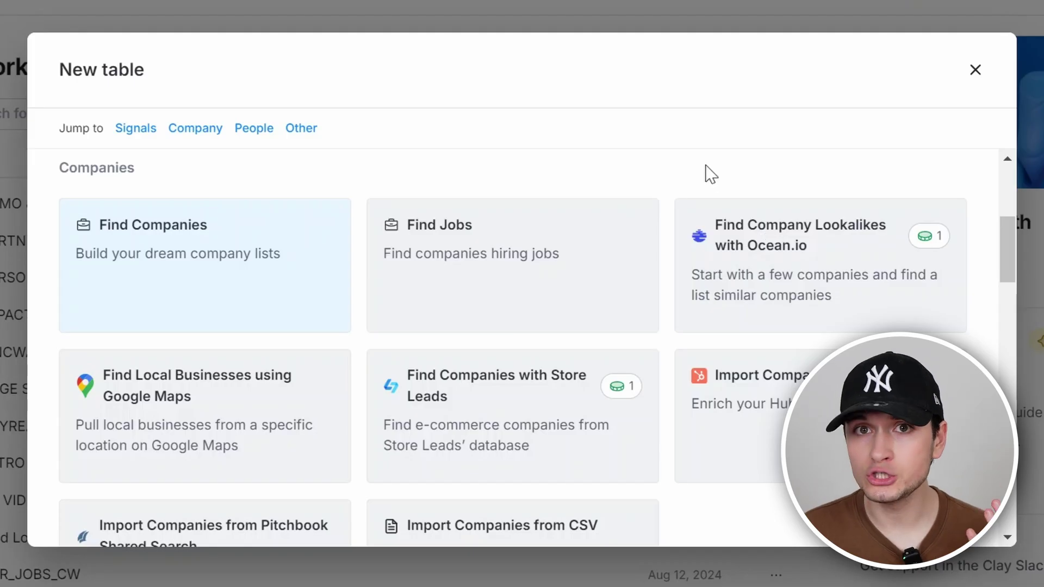
pyautogui.scroll(-1, 710, 174)
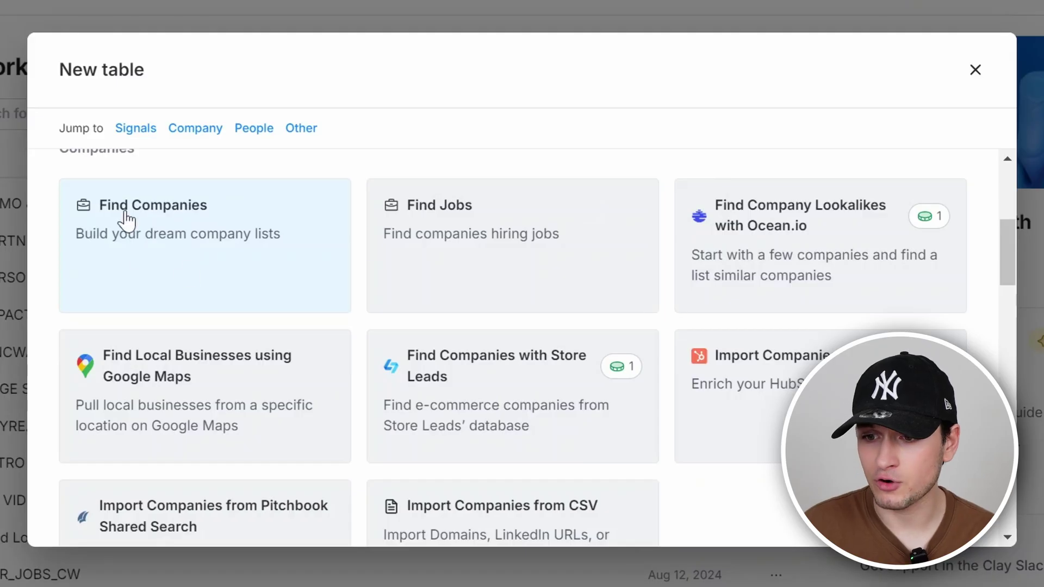
pyautogui.scroll(-8, 388, 301)
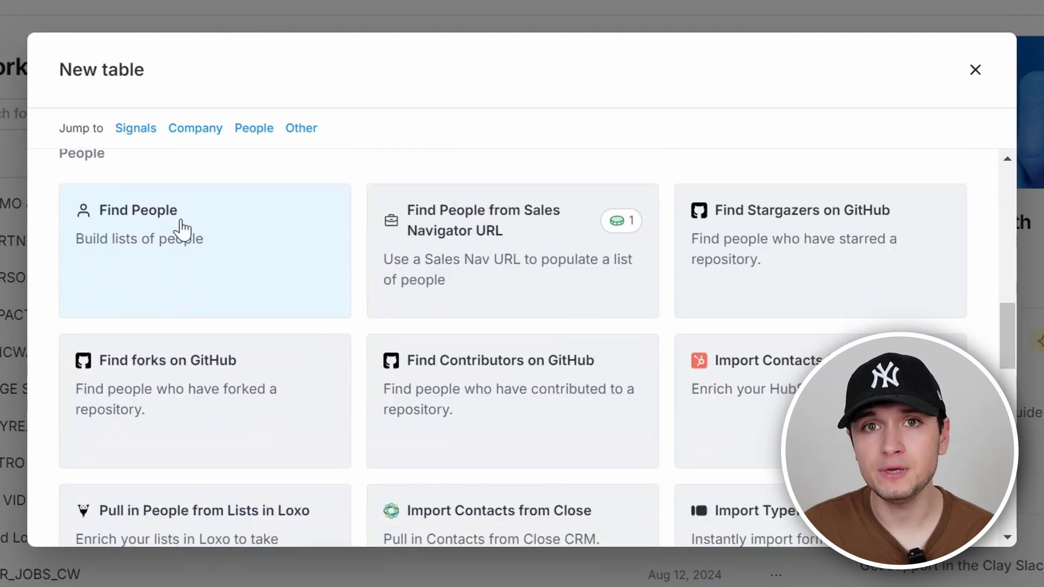
pyautogui.scroll(5, 655, 272)
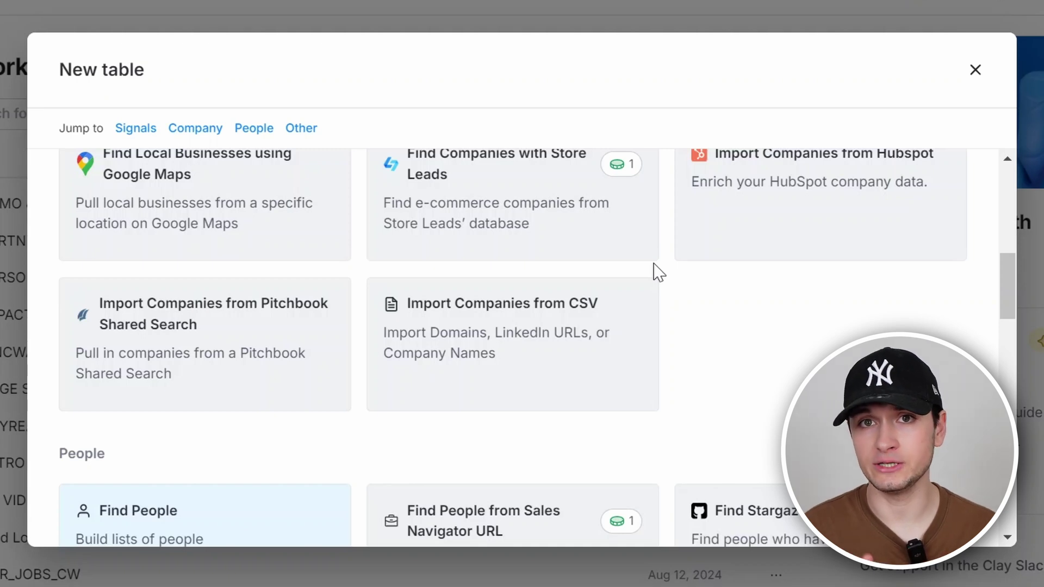
pyautogui.scroll(4, 654, 264)
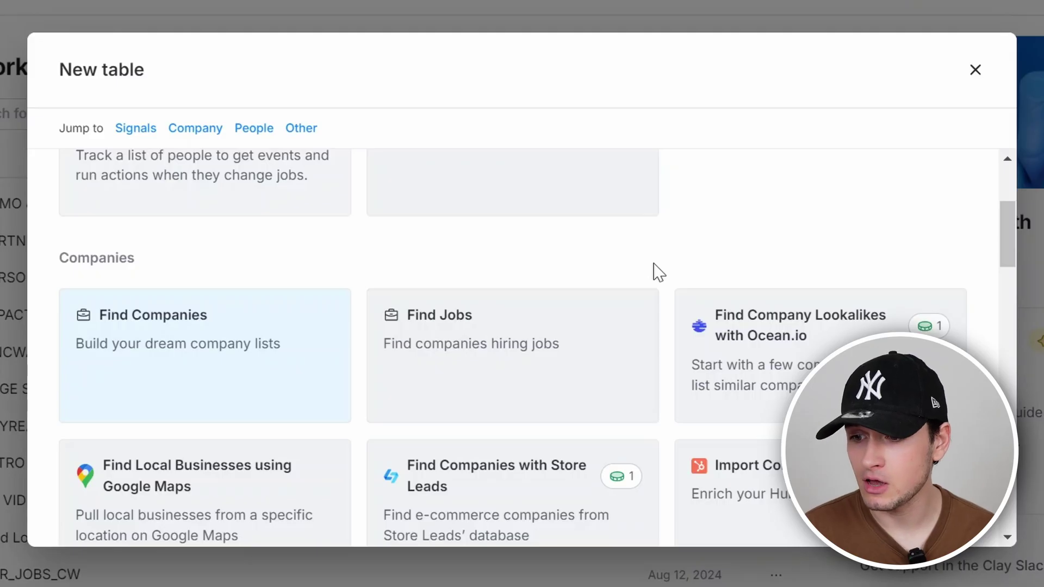
pyautogui.scroll(-3, 660, 272)
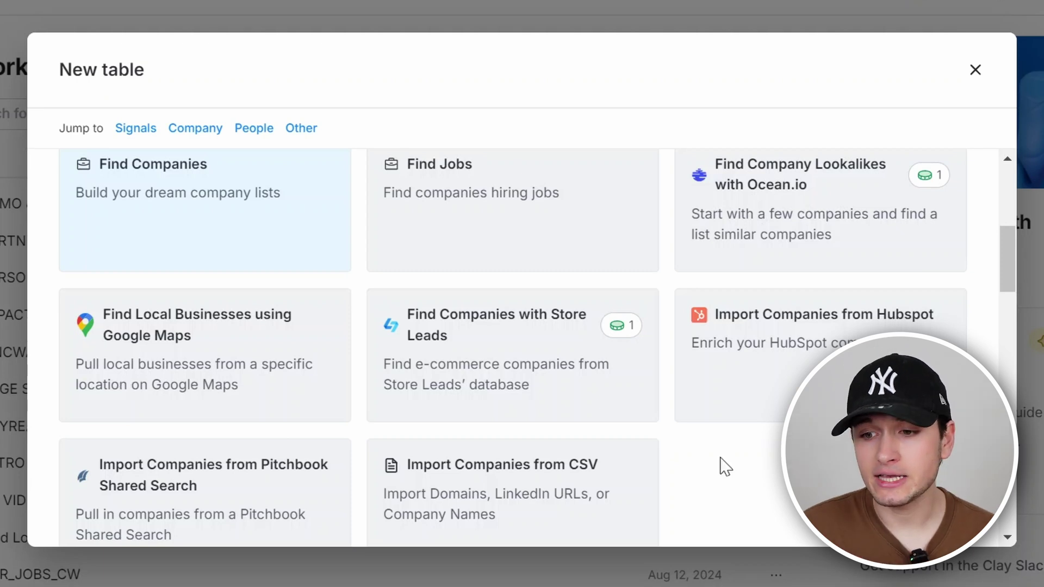
pyautogui.scroll(2, 723, 466)
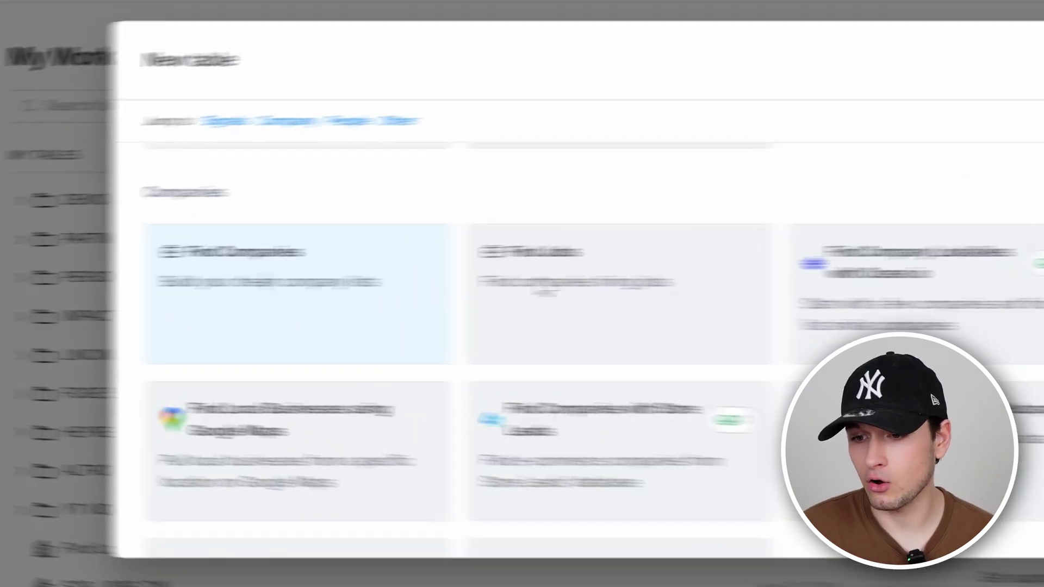
# Use Find Companies as the table source and filter the search to the Advertising Services industry
pyautogui.click(204, 315)
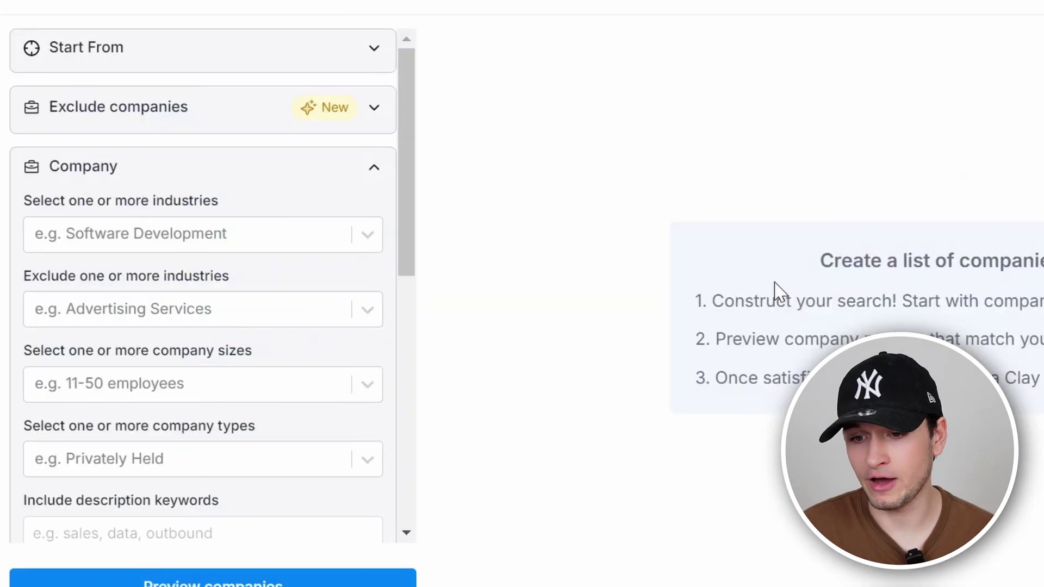
pyautogui.scroll(-1, 254, 226)
pyautogui.click(243, 225)
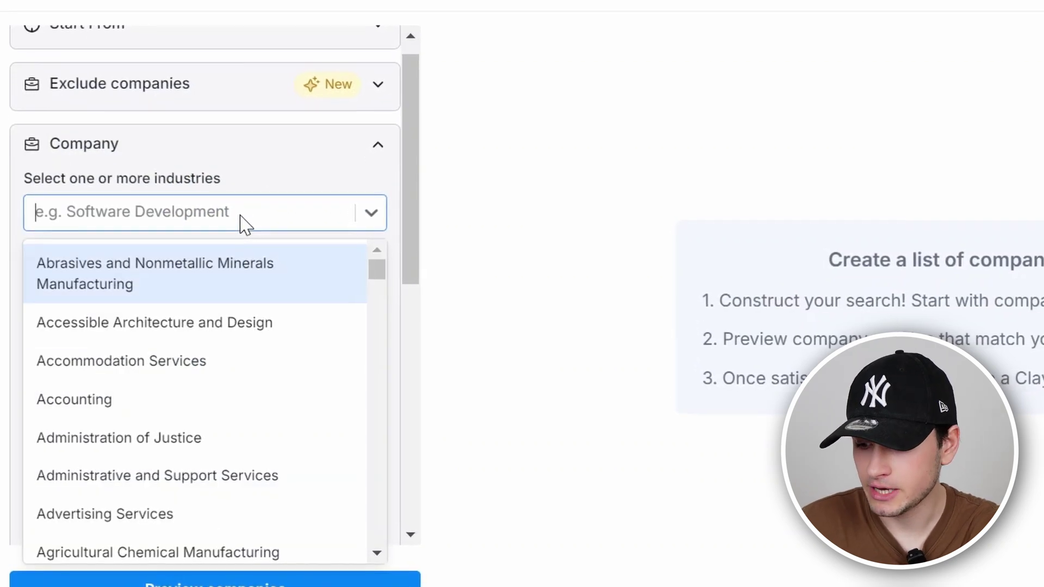
pyautogui.write('ad')
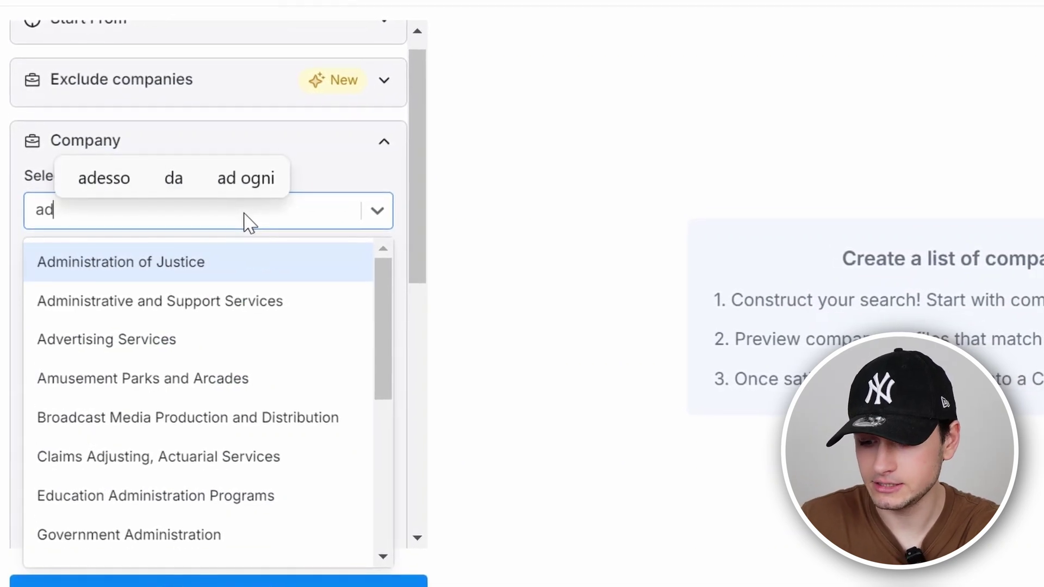
pyautogui.write('ve')
pyautogui.press('Return')
pyautogui.scroll(-2, 188, 239)
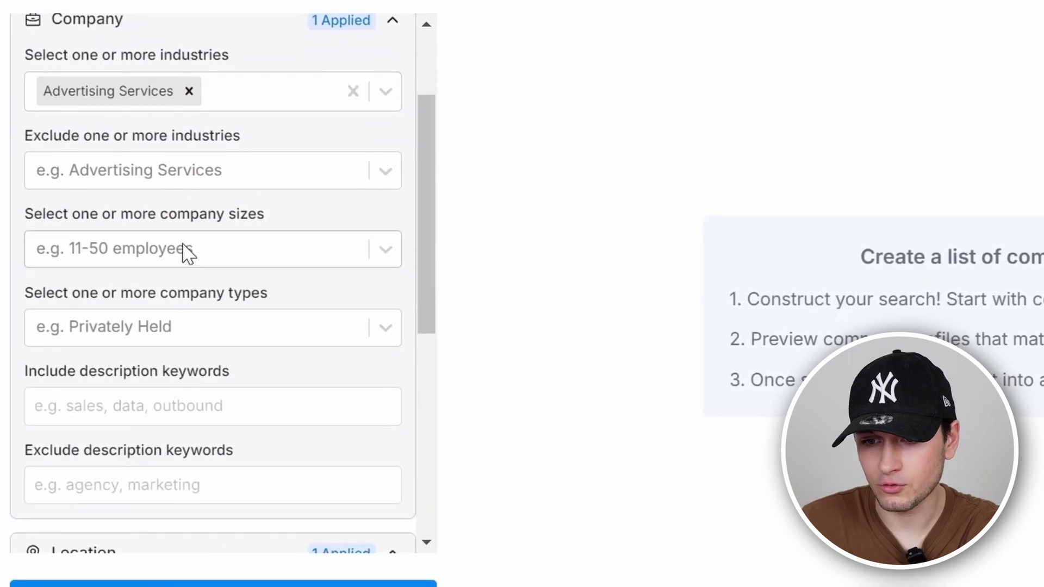
# Filter the company search to the sizes 2-10, 11-50 and 51-200 employees, leaving the company type unset
pyautogui.click(184, 252)
pyautogui.click(163, 366)
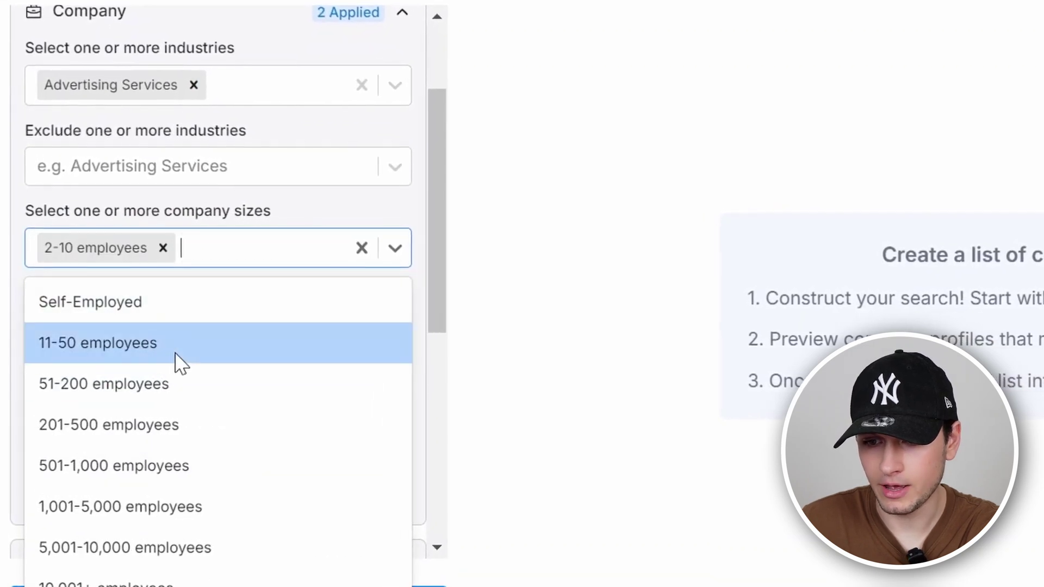
pyautogui.click(179, 351)
pyautogui.click(169, 356)
pyautogui.click(333, 115)
pyautogui.scroll(-2, 333, 116)
pyautogui.scroll(-3, 341, 116)
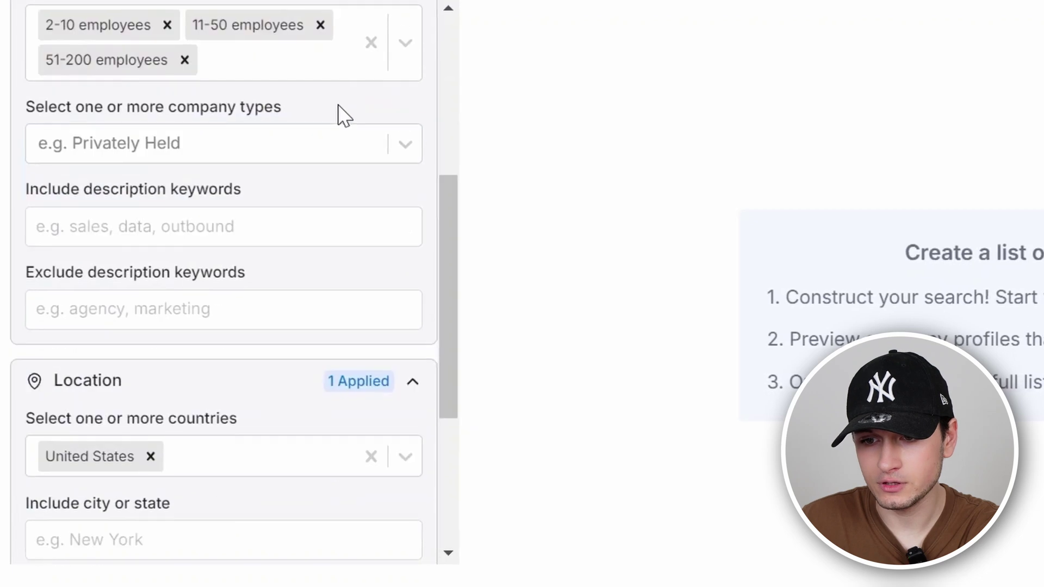
pyautogui.click(282, 114)
pyautogui.click(283, 114)
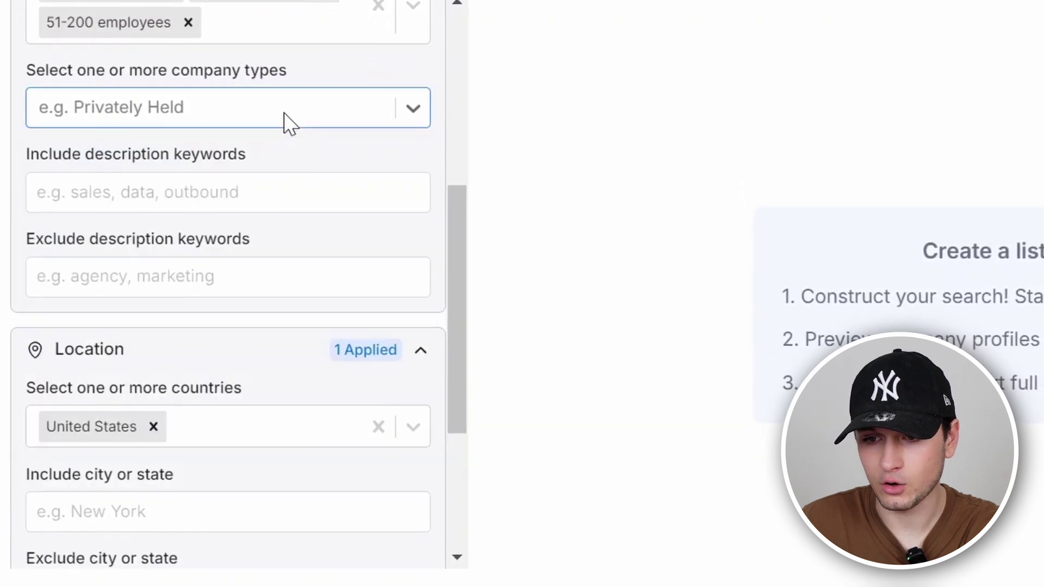
# Add "agency" and "marketing team" as description keywords that the companies must include
pyautogui.scroll(-2, 285, 117)
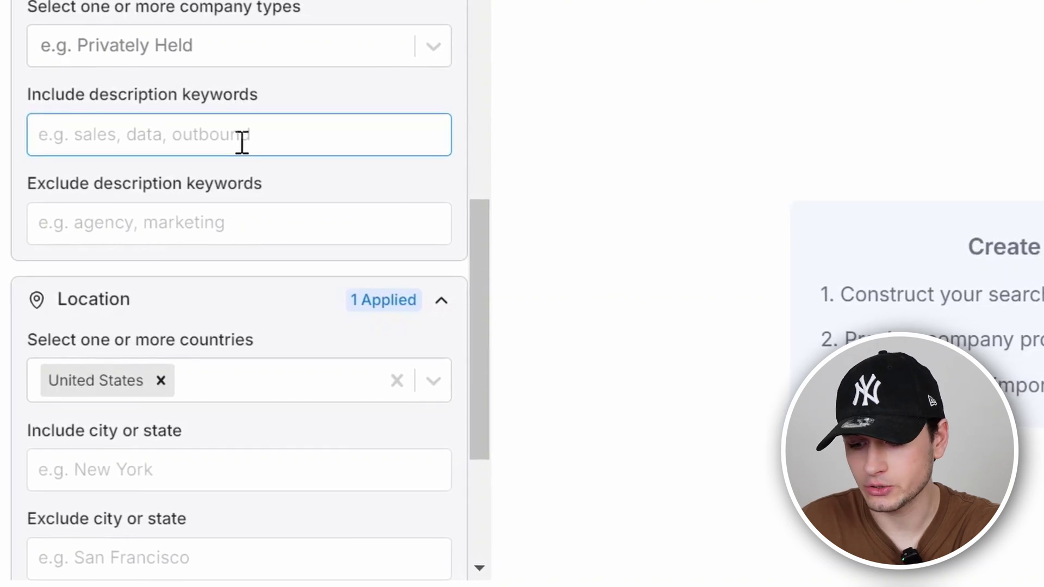
pyautogui.click(242, 140)
pyautogui.write('agency')
pyautogui.press('Return')
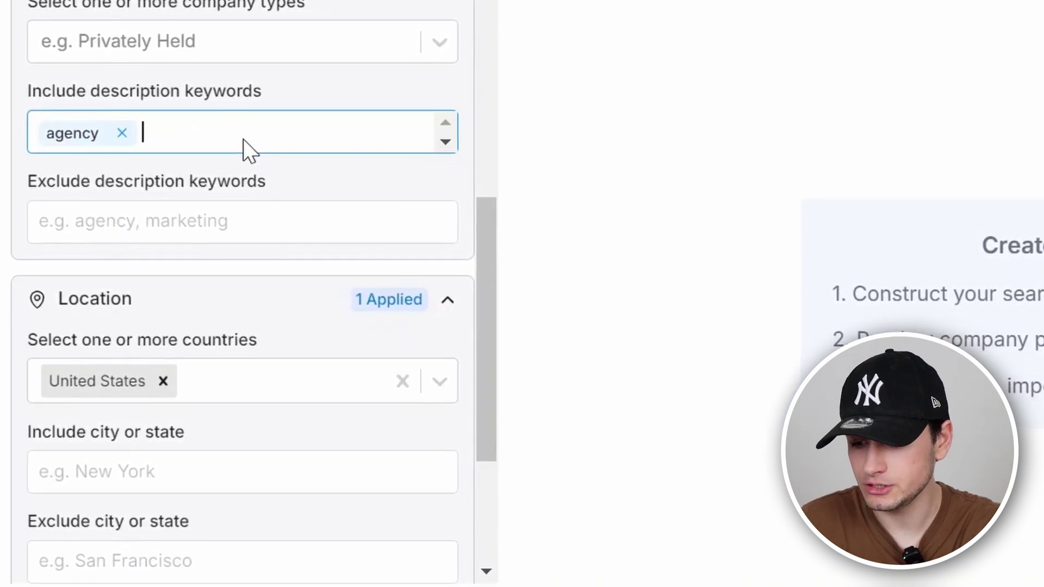
pyautogui.write('marketing team')
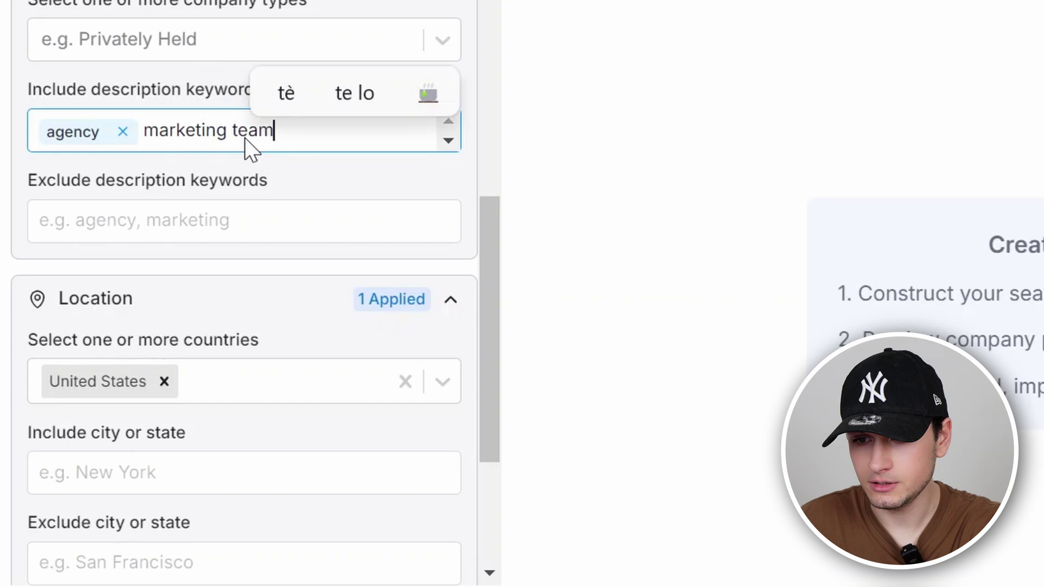
pyautogui.press('Return')
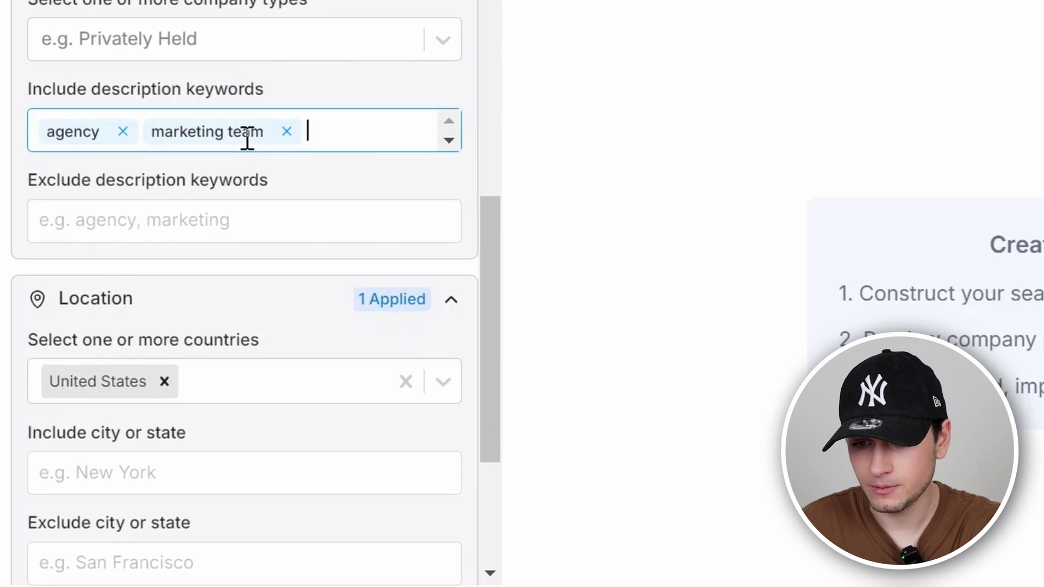
# Set the result limit to 25000 and import the previewed companies into a new table
pyautogui.scroll(-6, 328, 287)
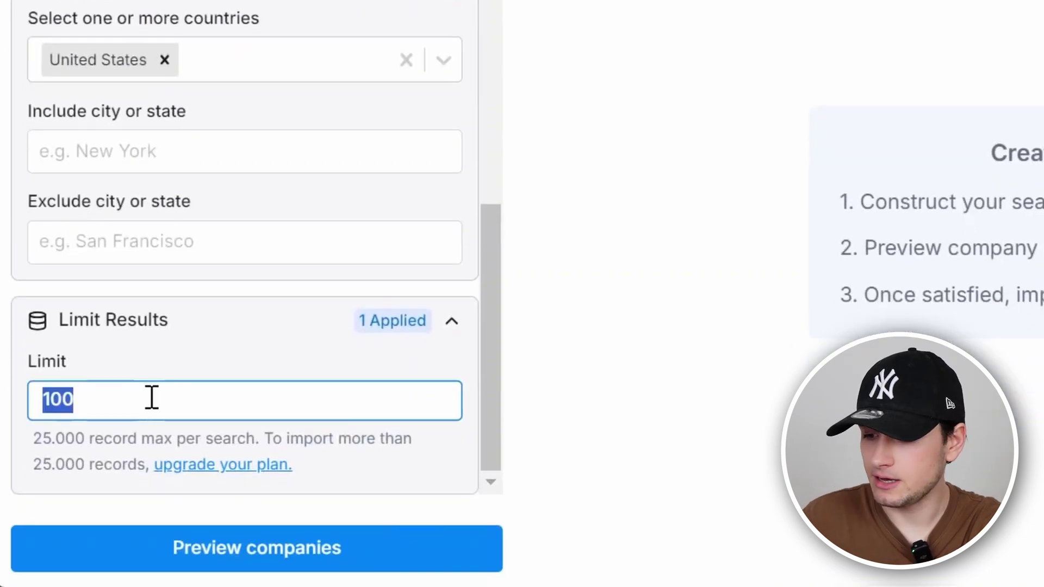
pyautogui.click(244, 565)
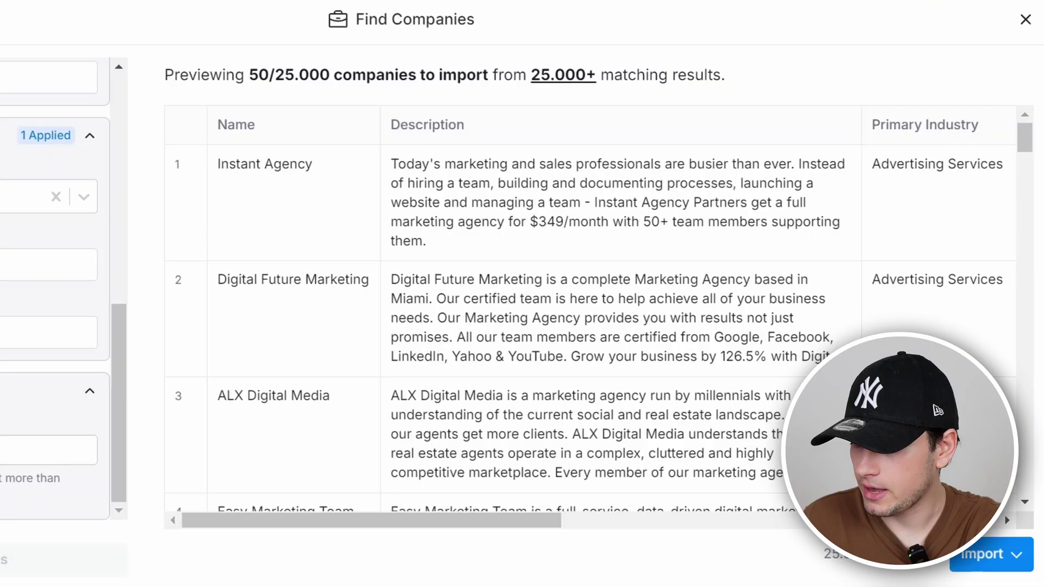
pyautogui.click(990, 555)
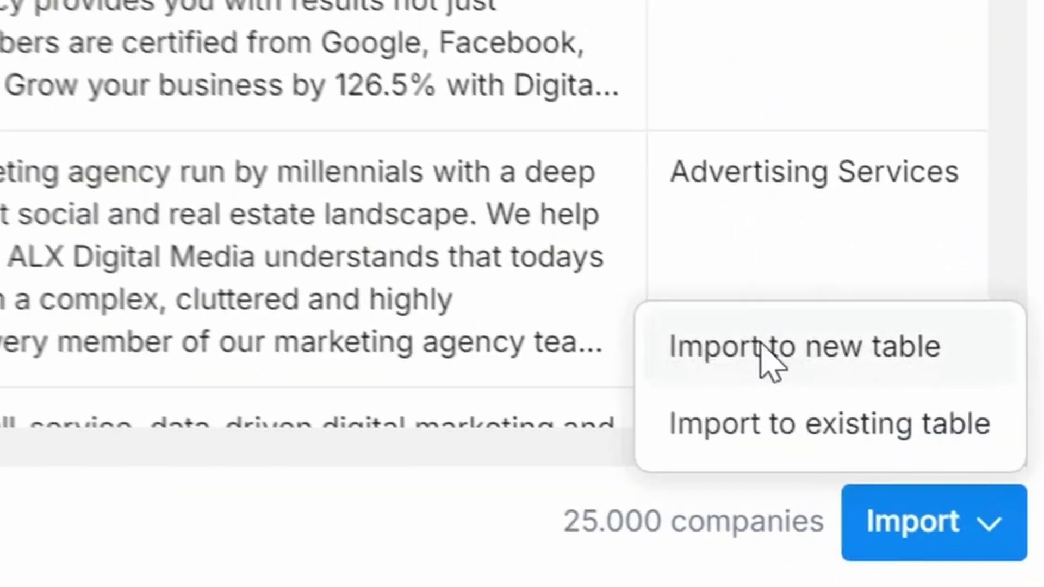
pyautogui.click(913, 478)
pyautogui.click(694, 559)
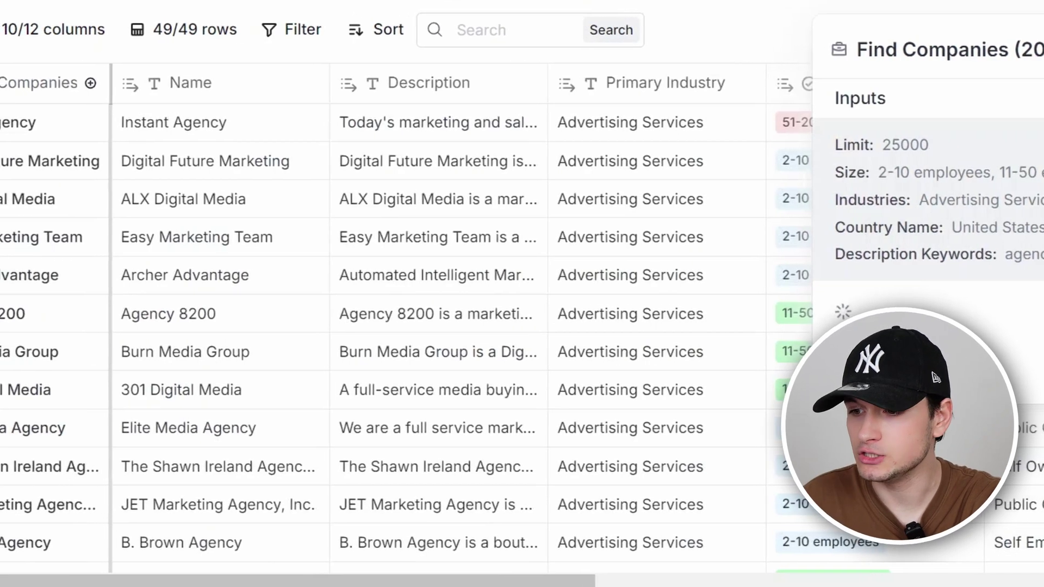
# Examine the columns of the imported company table, from industry and size through location, domain and LinkedIn URL
pyautogui.hscroll(5, 671, 393)
pyautogui.hscroll(4, 698, 393)
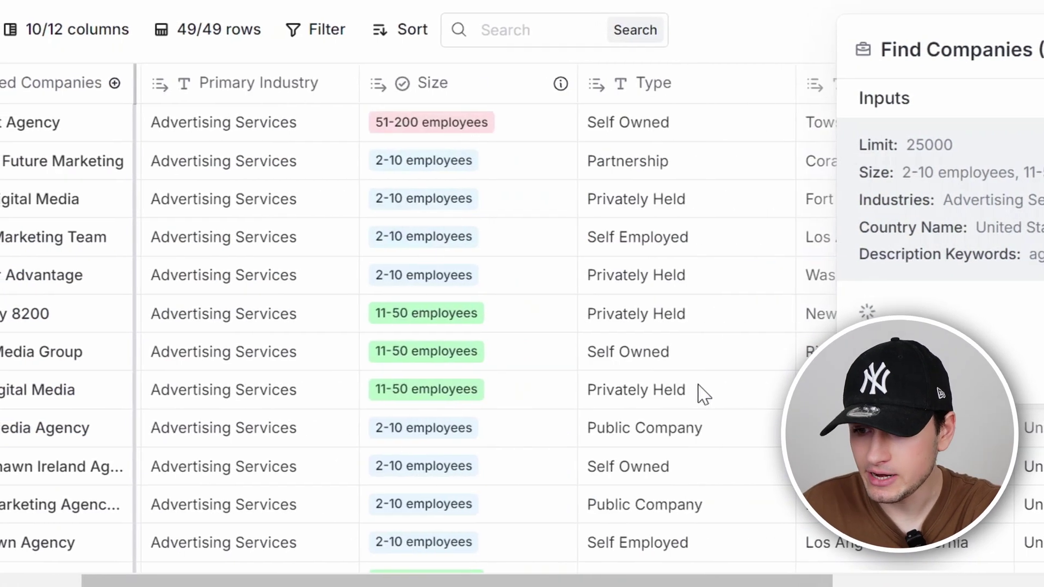
pyautogui.hscroll(10, 582, 327)
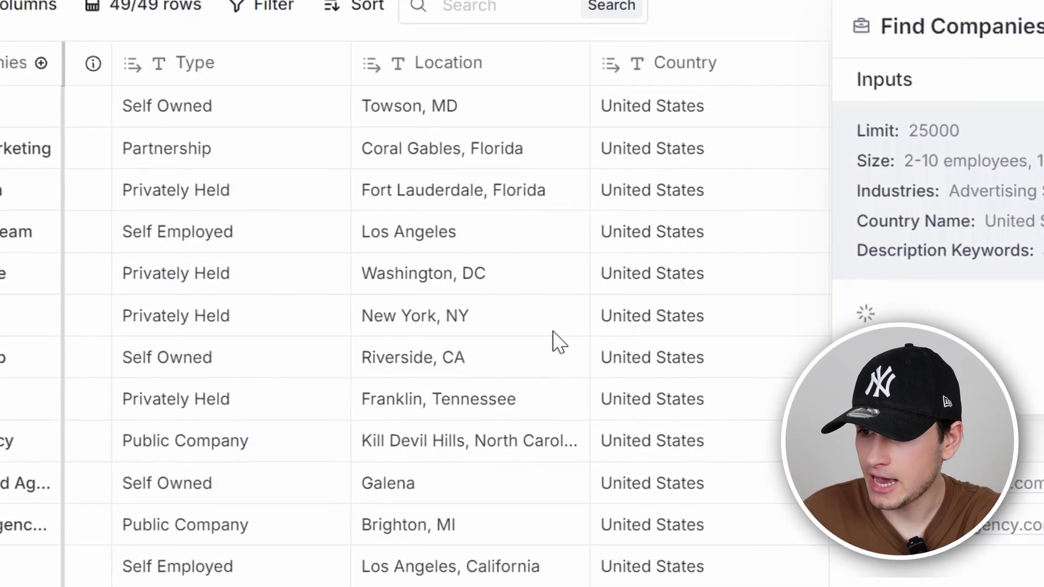
pyautogui.hscroll(10, 546, 331)
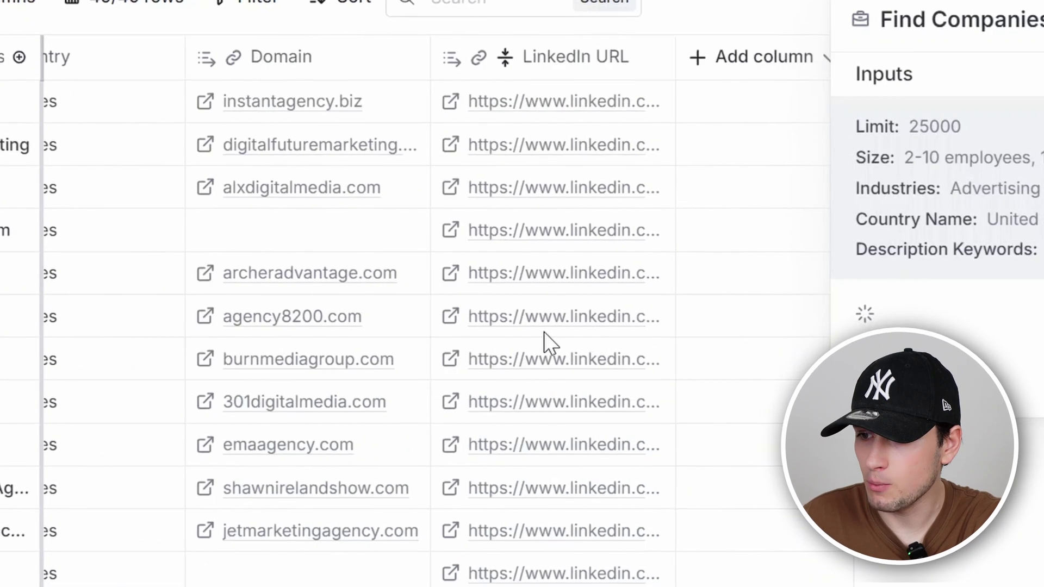
pyautogui.hscroll(-15, 543, 332)
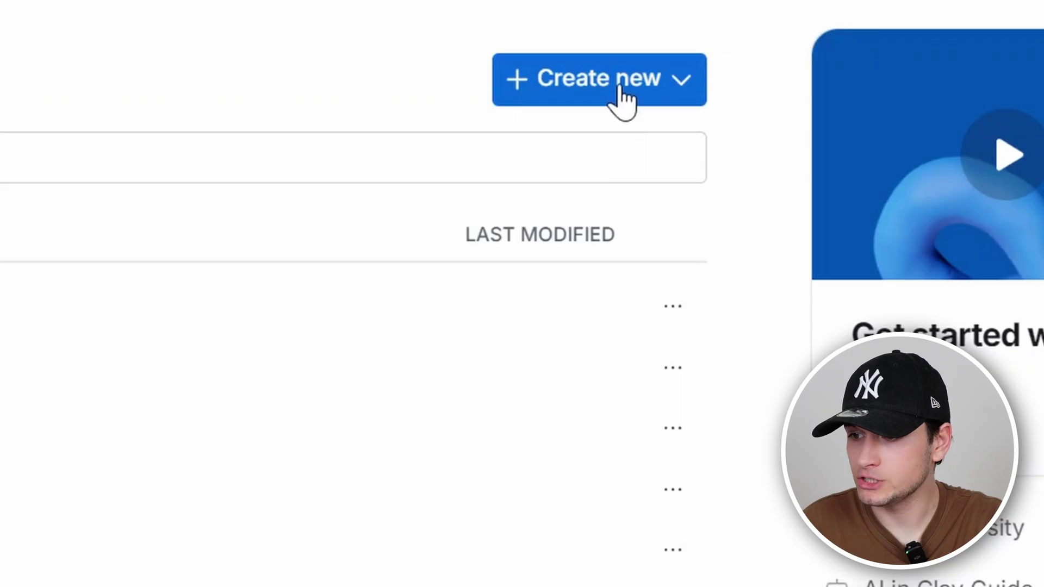
# Start another new table with Find Local Businesses using Google Maps as its source
pyautogui.click(622, 100)
pyautogui.click(739, 154)
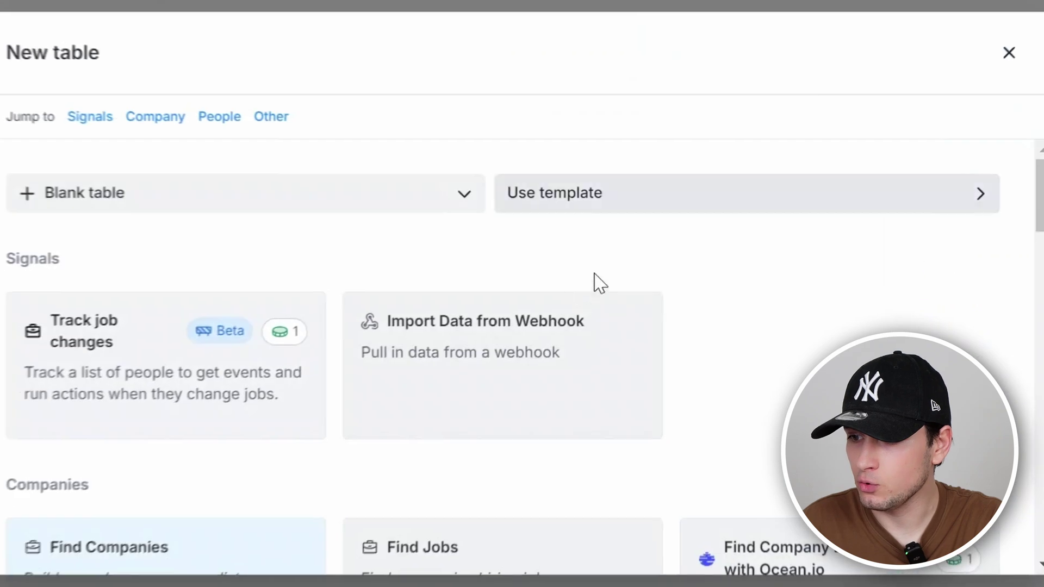
pyautogui.scroll(-6, 307, 435)
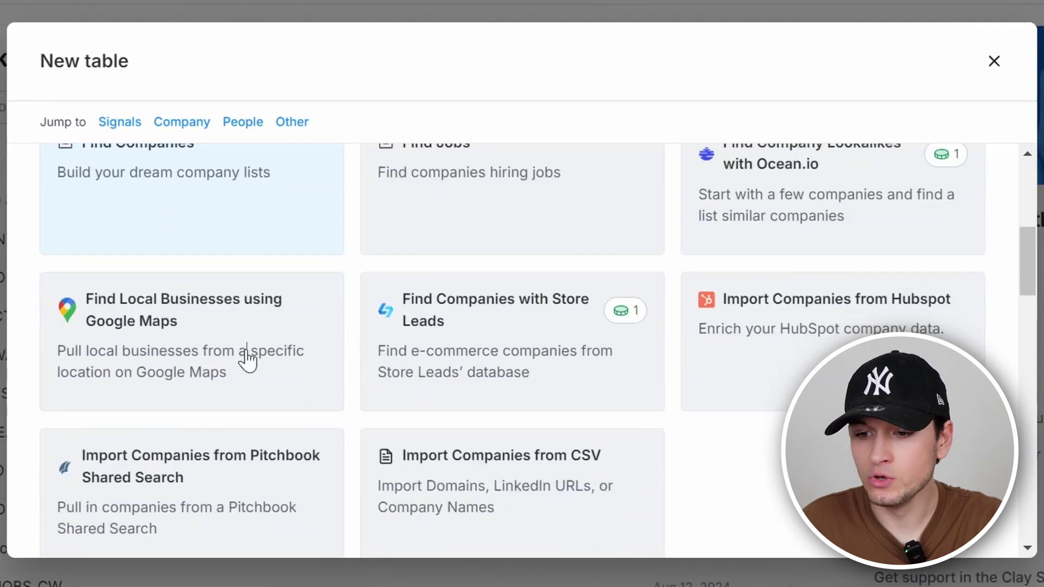
pyautogui.click(246, 358)
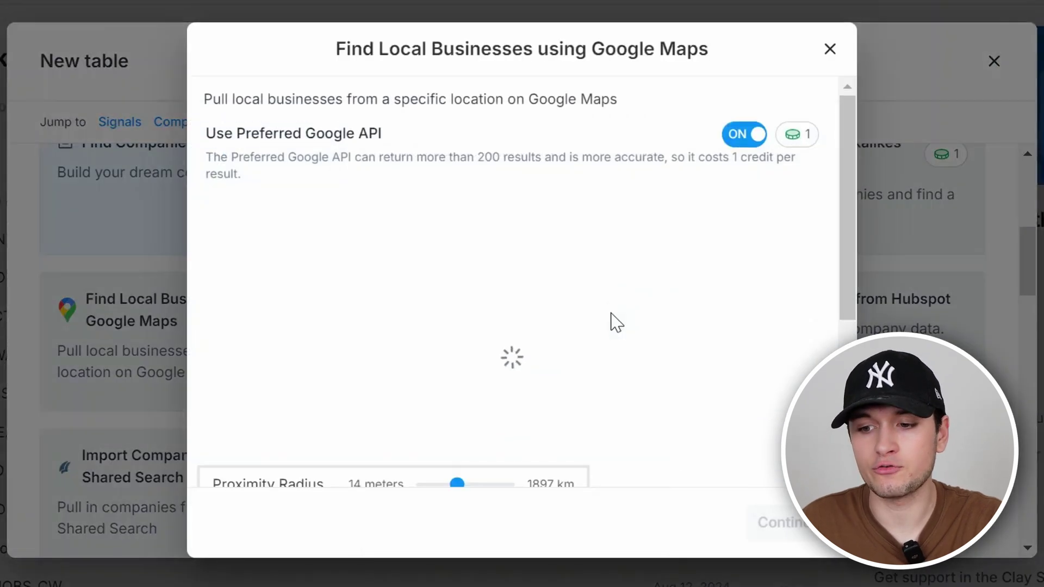
# Set the local business search location on the map to the city of New York
pyautogui.click(285, 234)
pyautogui.write('Rome ')
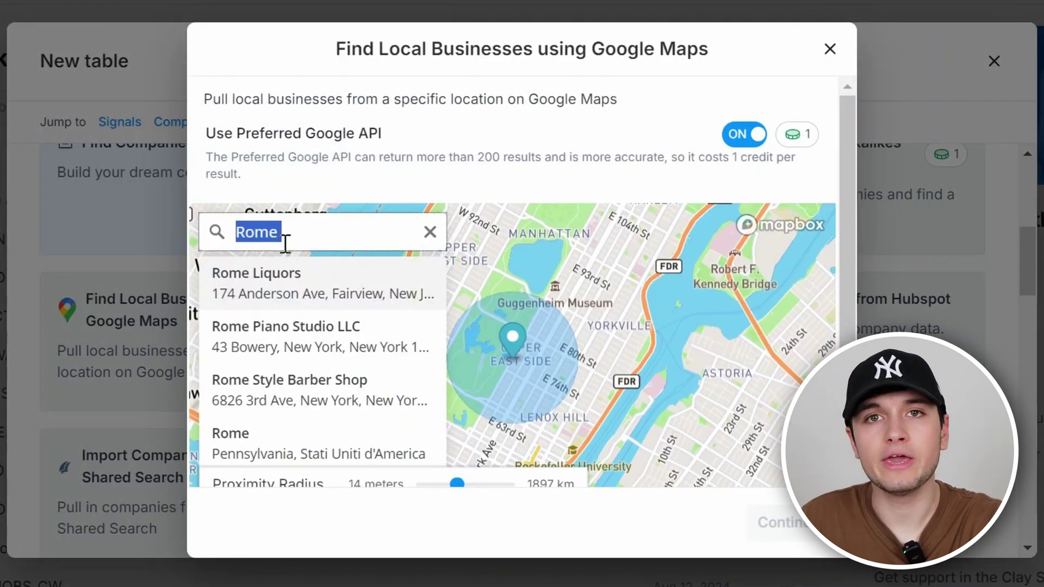
pyautogui.write('New')
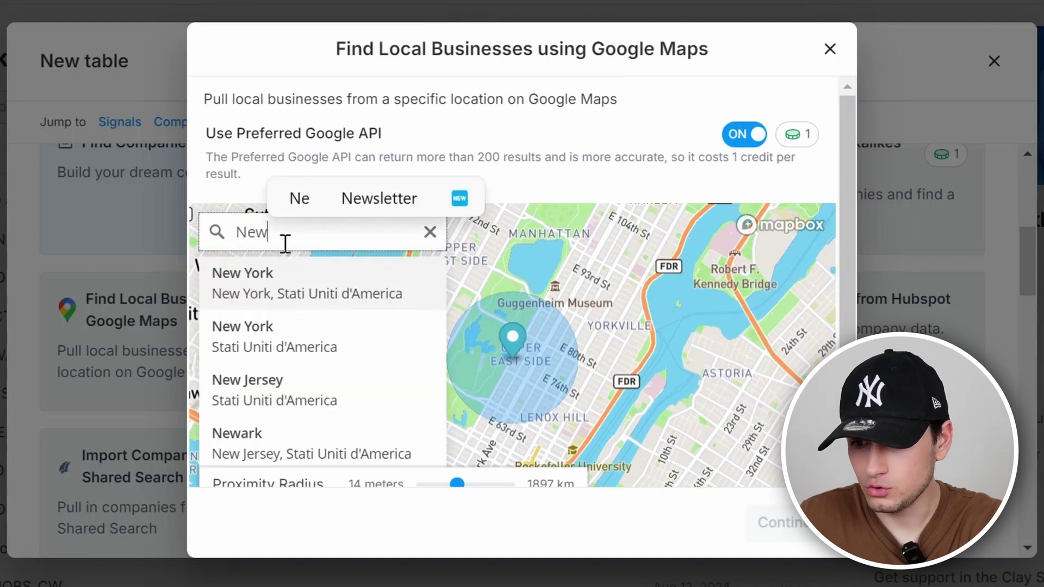
pyautogui.click(273, 303)
# Set the search type to Free text with the query "gym" and continue with the local business search
pyautogui.scroll(-4, 598, 234)
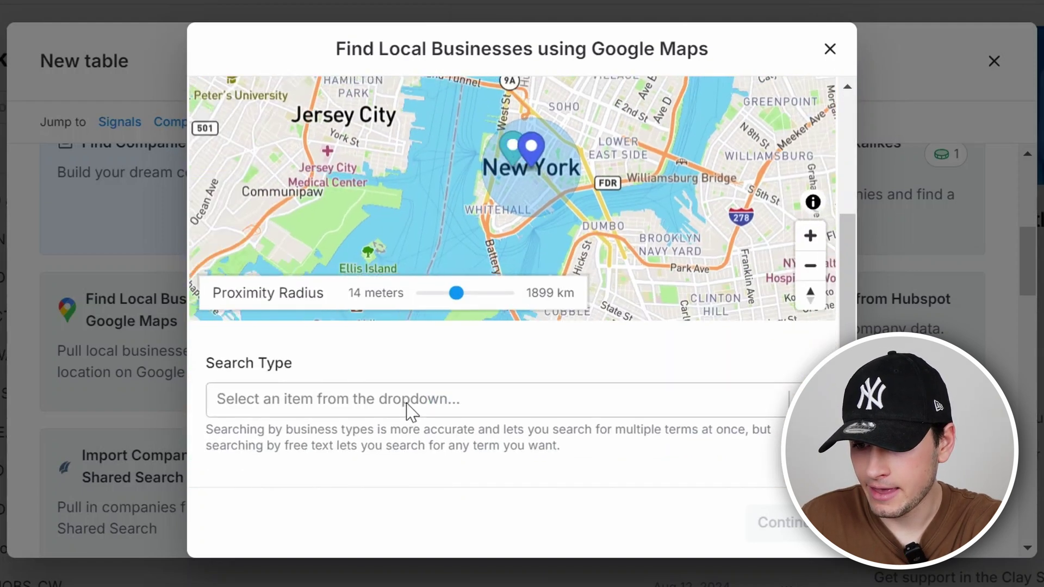
pyautogui.click(407, 408)
pyautogui.click(377, 484)
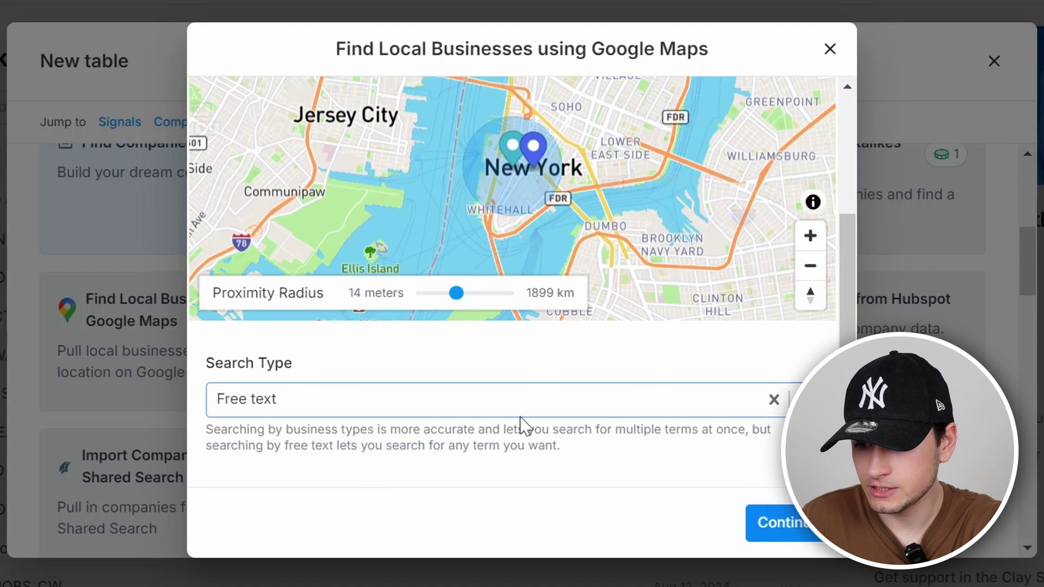
pyautogui.scroll(-4, 520, 426)
pyautogui.click(408, 309)
pyautogui.write('ge')
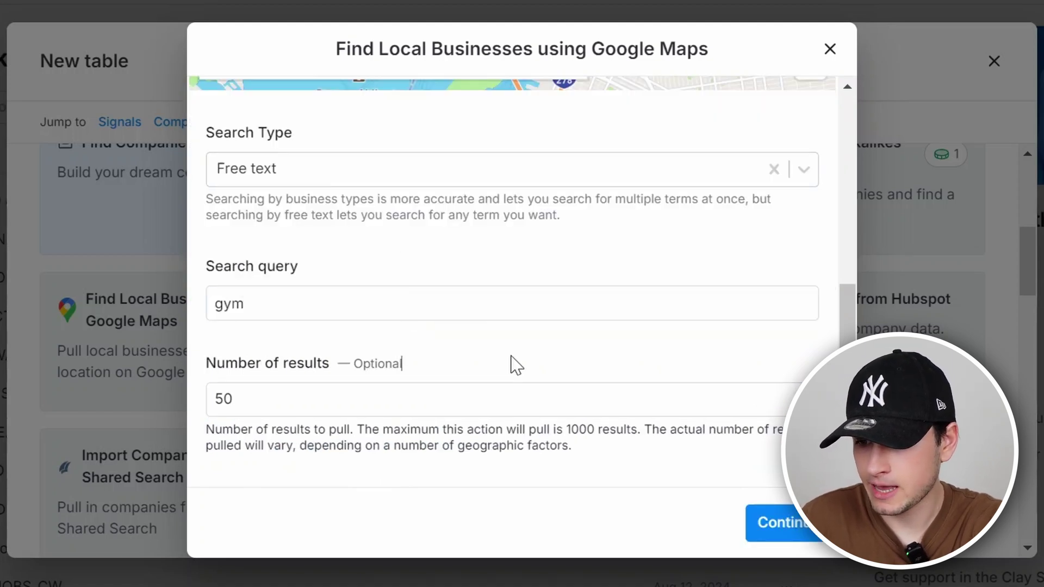
pyautogui.click(772, 524)
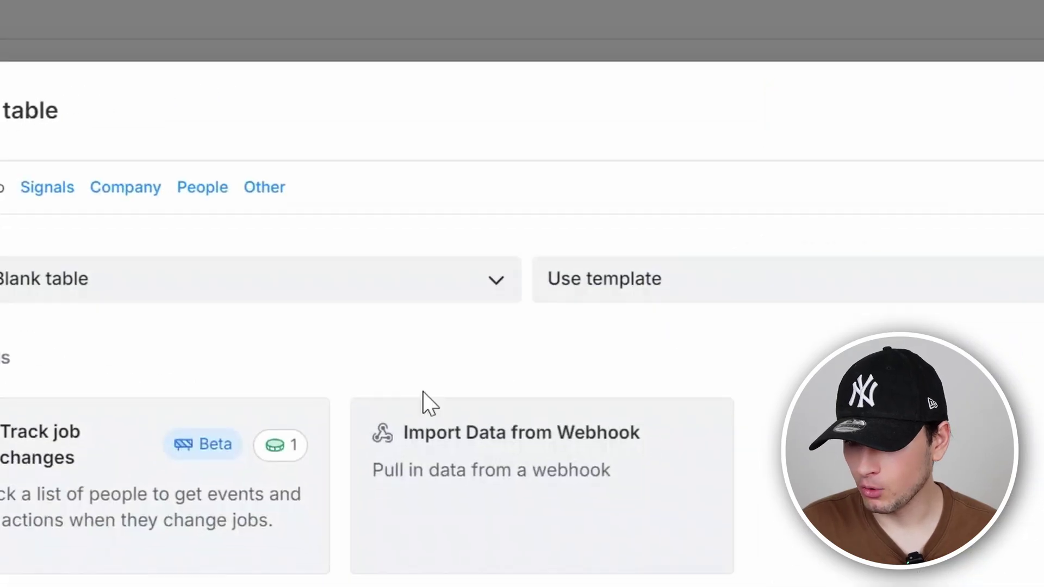
# Use Find People as the source for a new table and include CEO as the job title
pyautogui.scroll(-10, 424, 402)
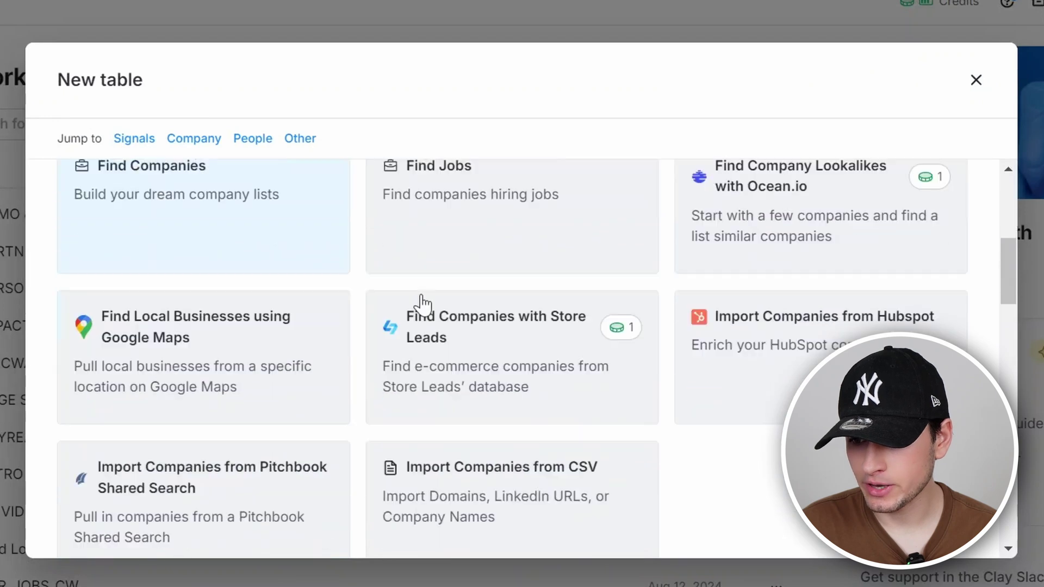
pyautogui.click(145, 361)
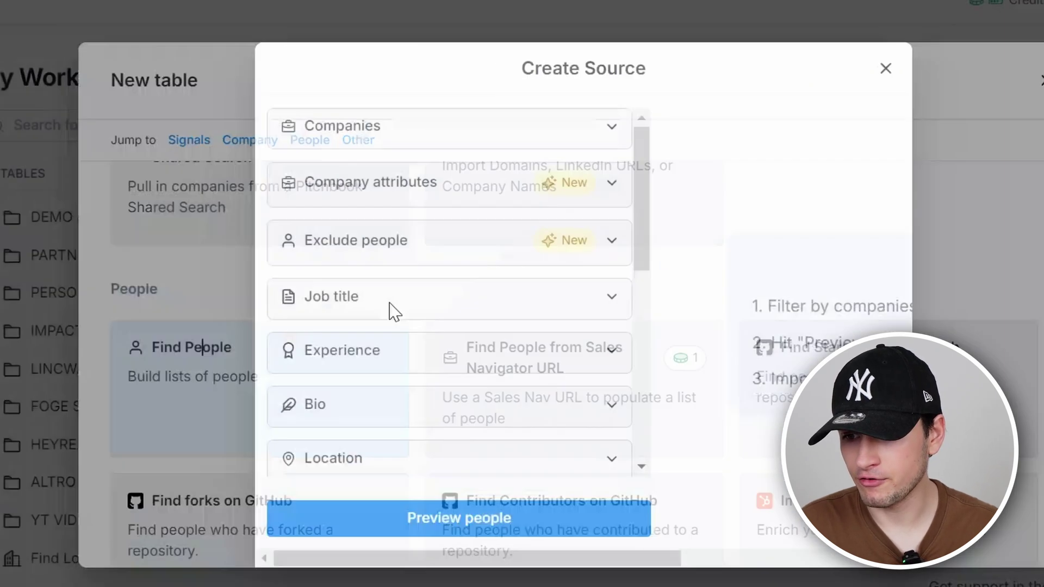
pyautogui.click(191, 268)
pyautogui.scroll(-2, 116, 340)
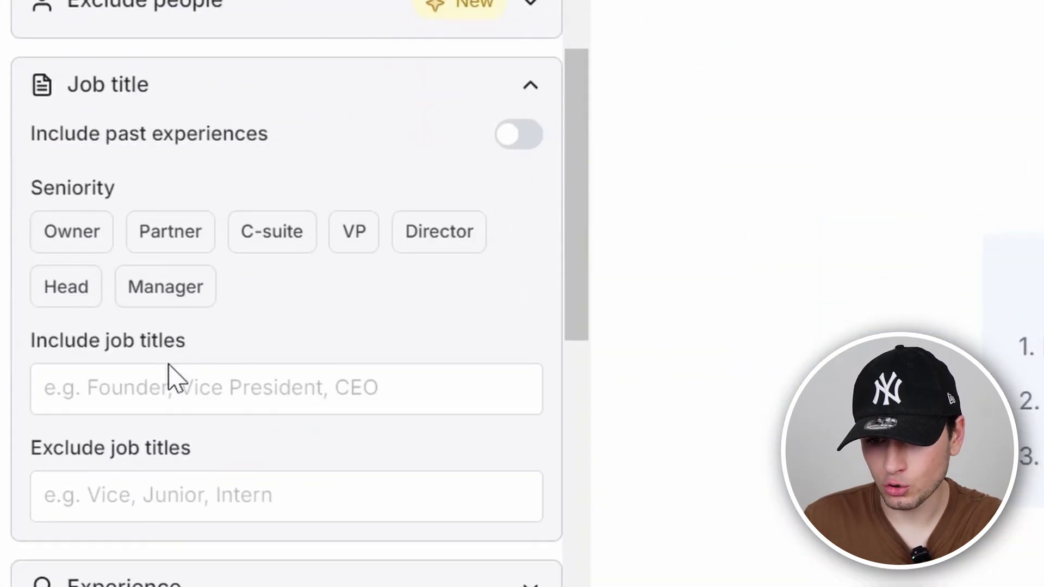
pyautogui.click(102, 380)
pyautogui.write('CEO')
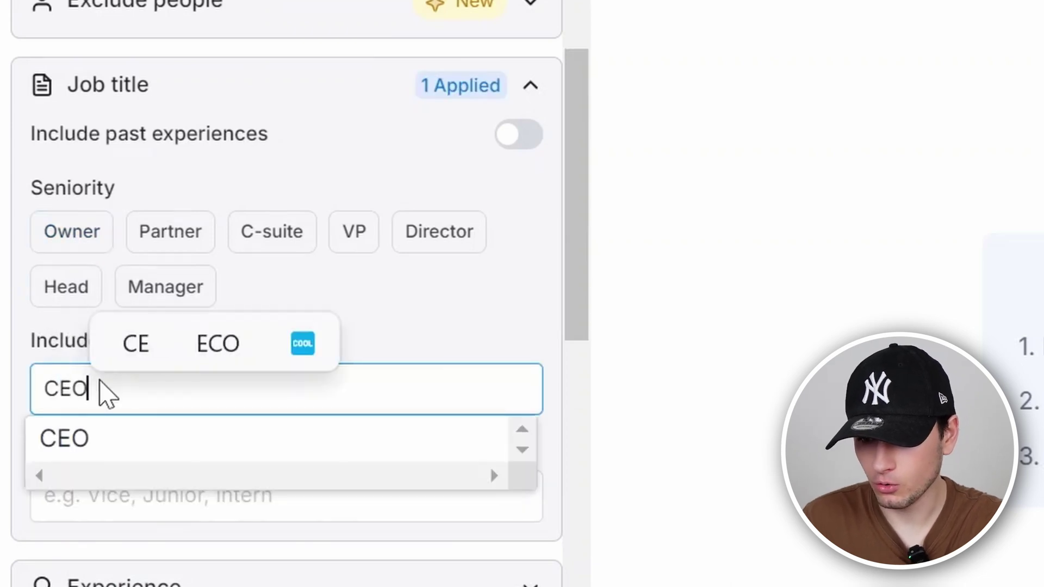
# Restrict the people search to the location United States
pyautogui.scroll(-10, 252, 228)
pyautogui.click(252, 226)
pyautogui.write('united')
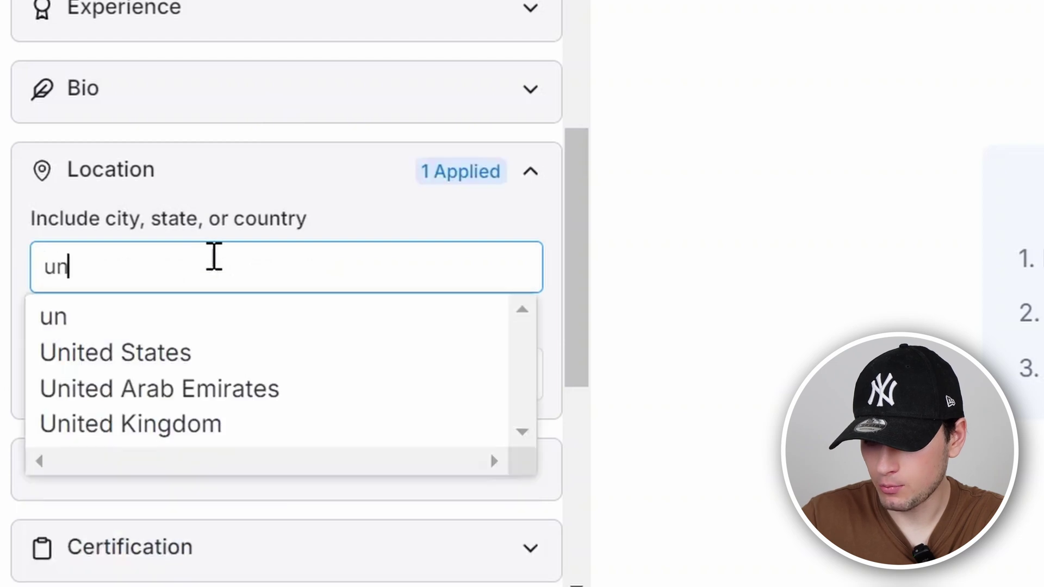
pyautogui.press('Down')
pyautogui.press('Return')
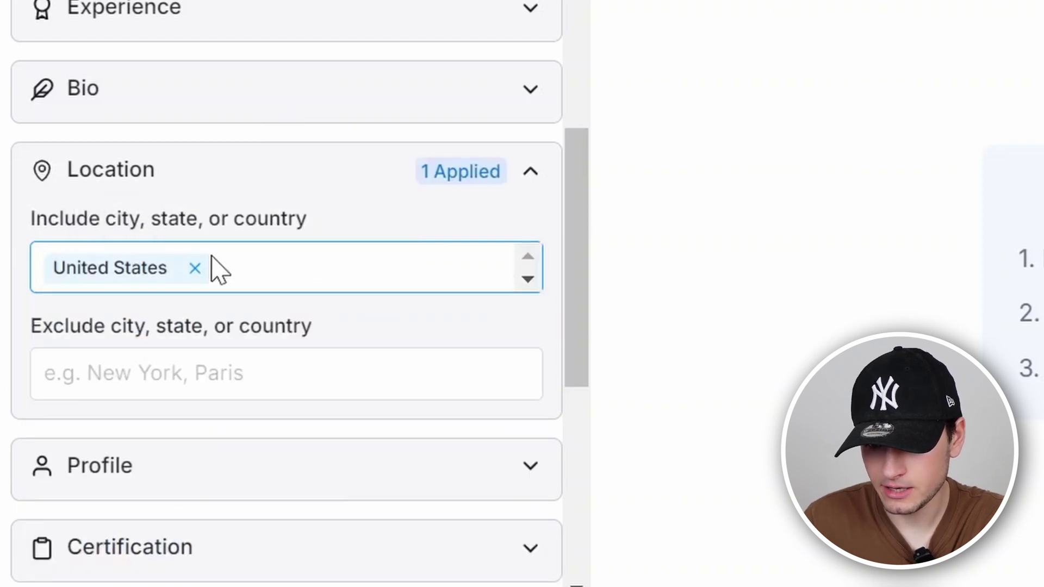
# Limit the people search to 500 results and import the previewed people into a new table
pyautogui.scroll(-10, 151, 396)
pyautogui.click(152, 396)
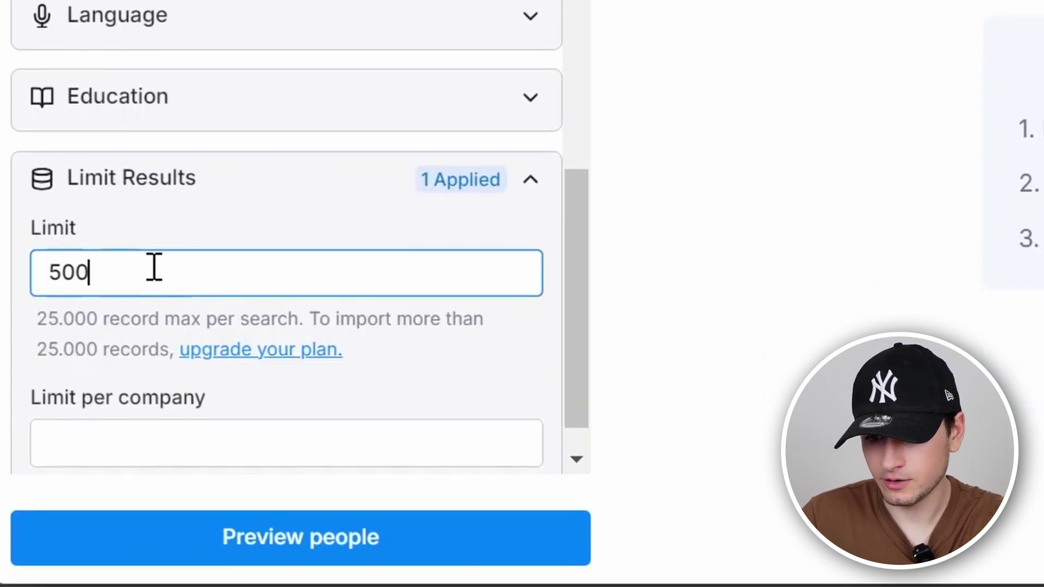
pyautogui.click(304, 537)
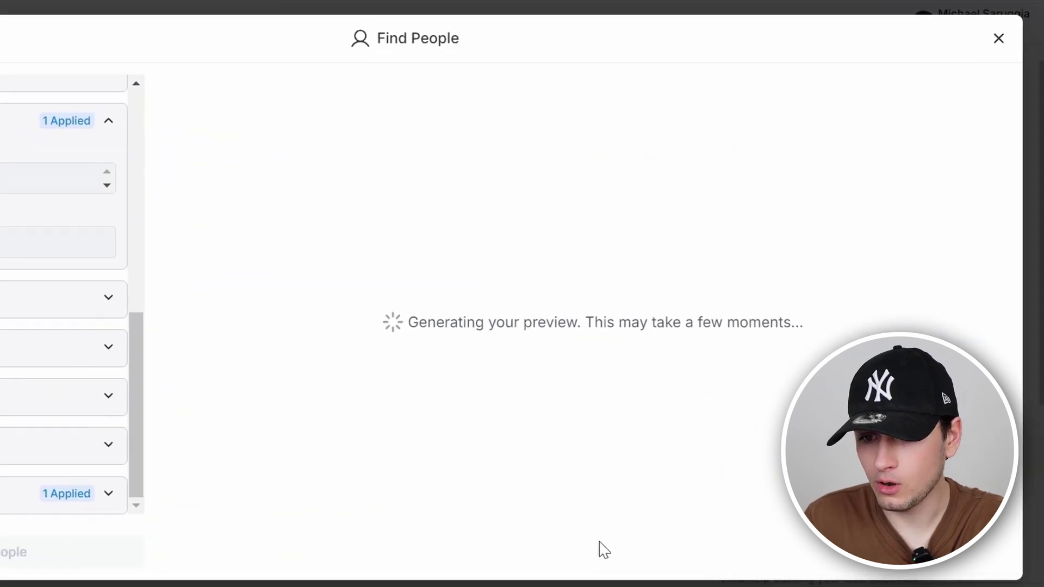
pyautogui.click(957, 548)
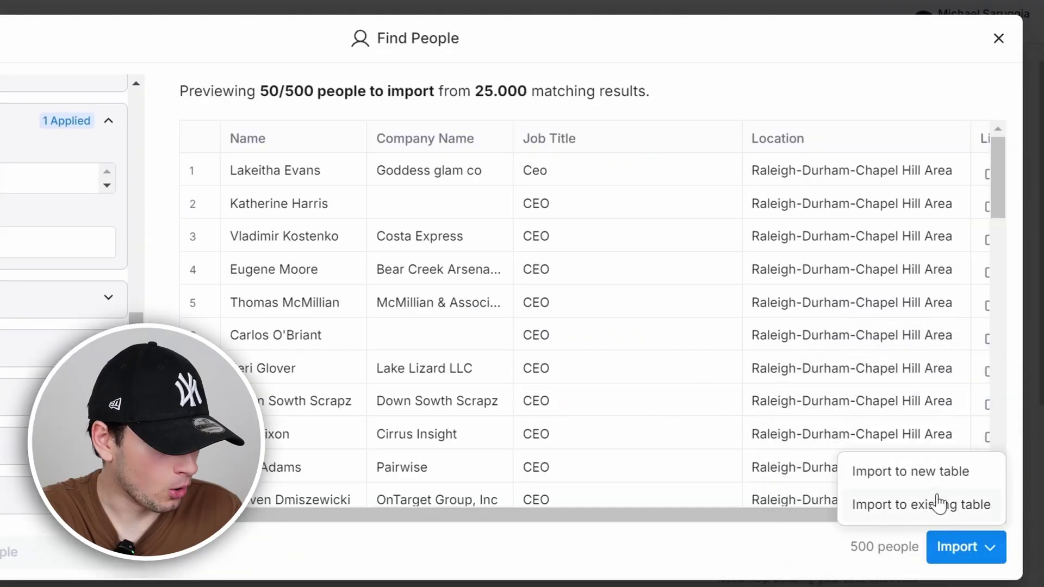
pyautogui.click(925, 479)
pyautogui.click(601, 496)
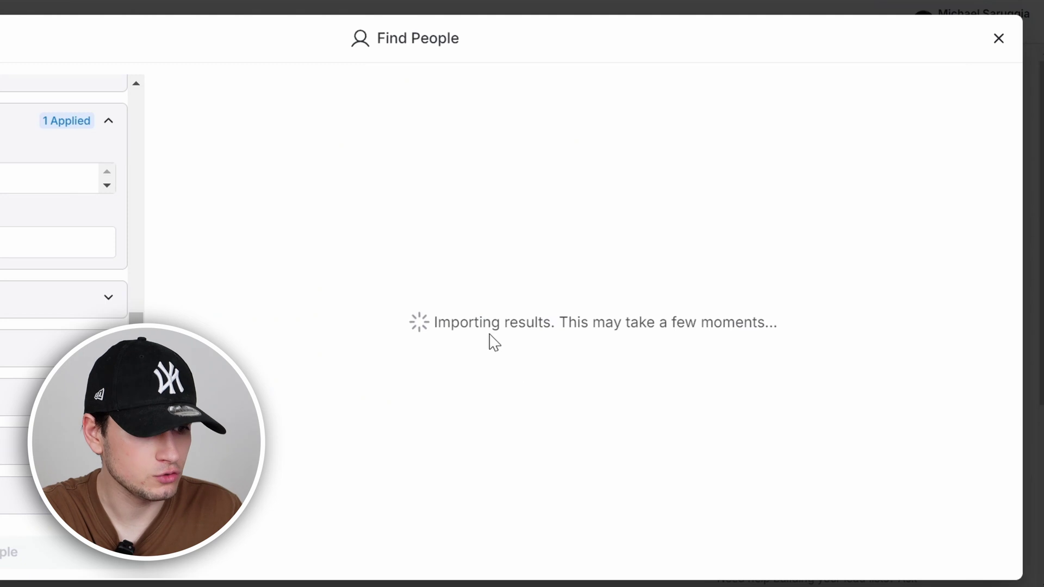
pyautogui.hscroll(-5, 429, 346)
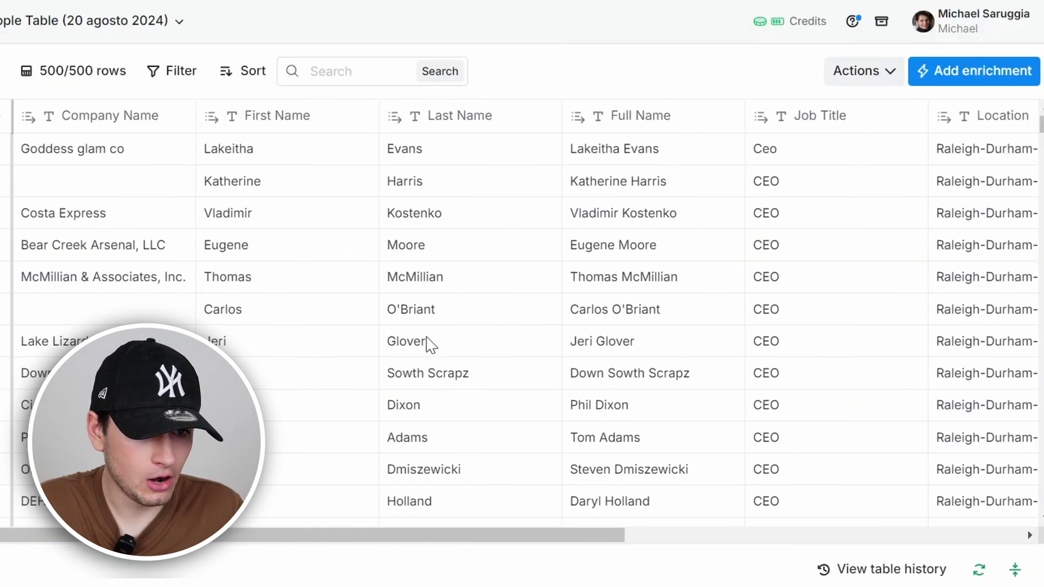
# Search the enrichments for "email" and open the Work Email waterfall for the people table
pyautogui.hscroll(10, 430, 345)
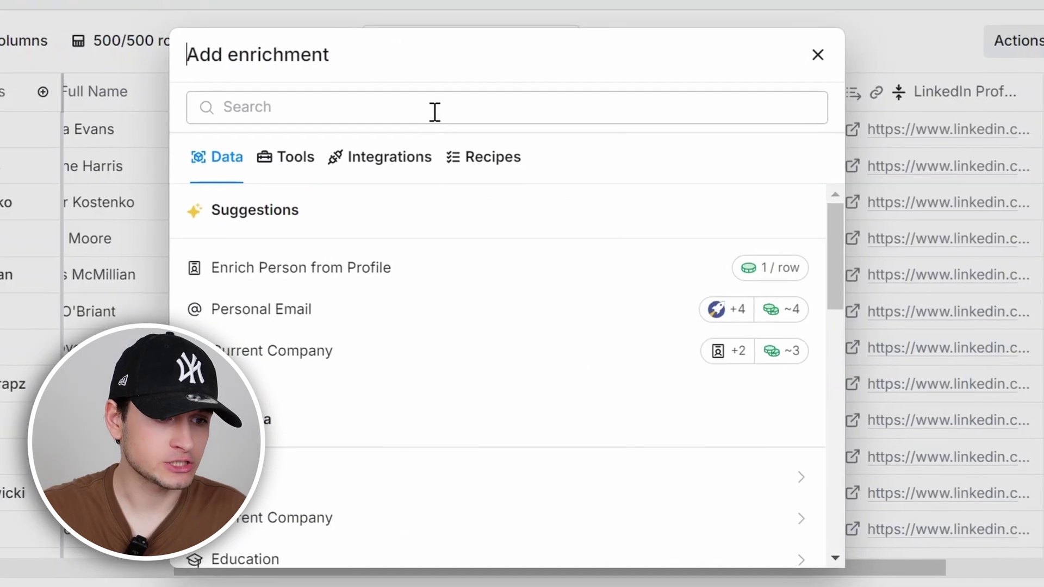
pyautogui.click(341, 132)
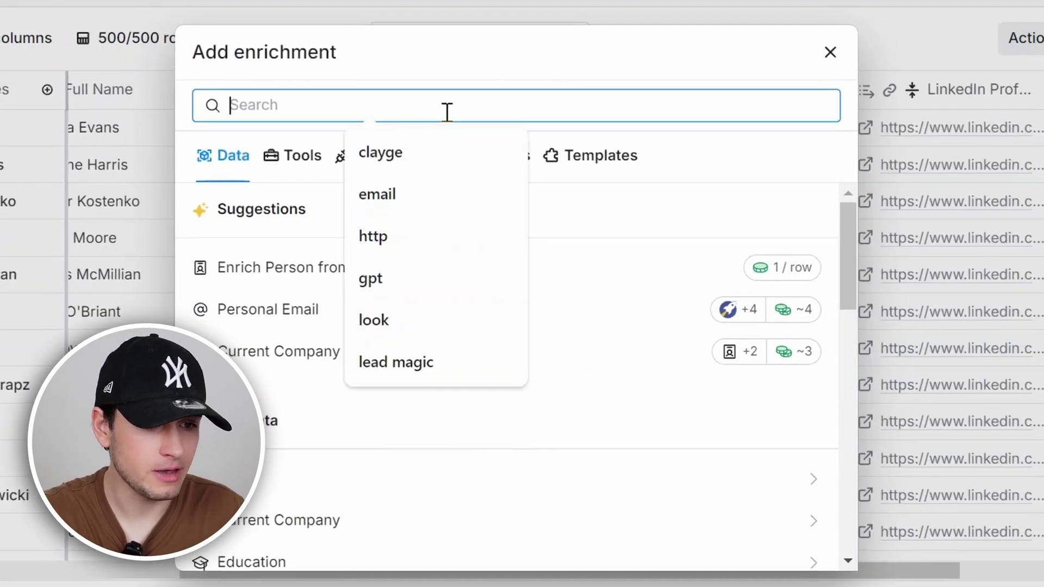
pyautogui.write('email')
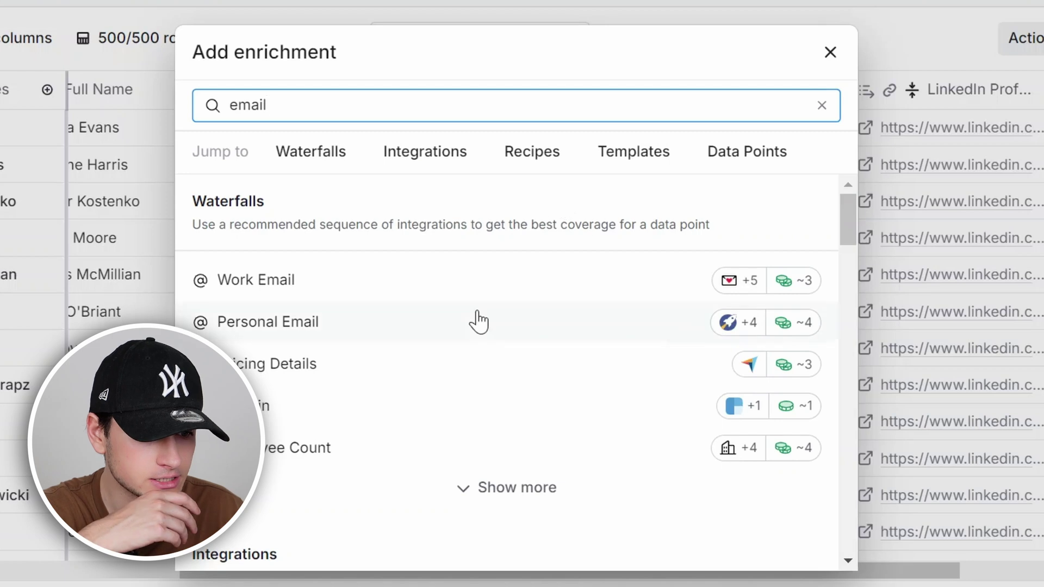
pyautogui.click(501, 297)
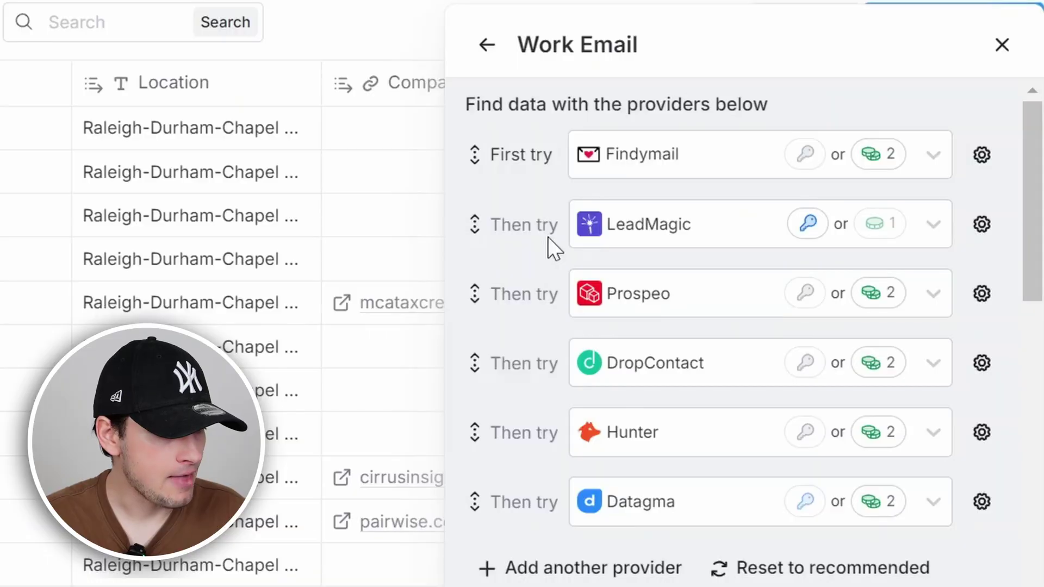
# Check the remaining monthly credits in the account's billing and usage summary
pyautogui.scroll(1, 612, 370)
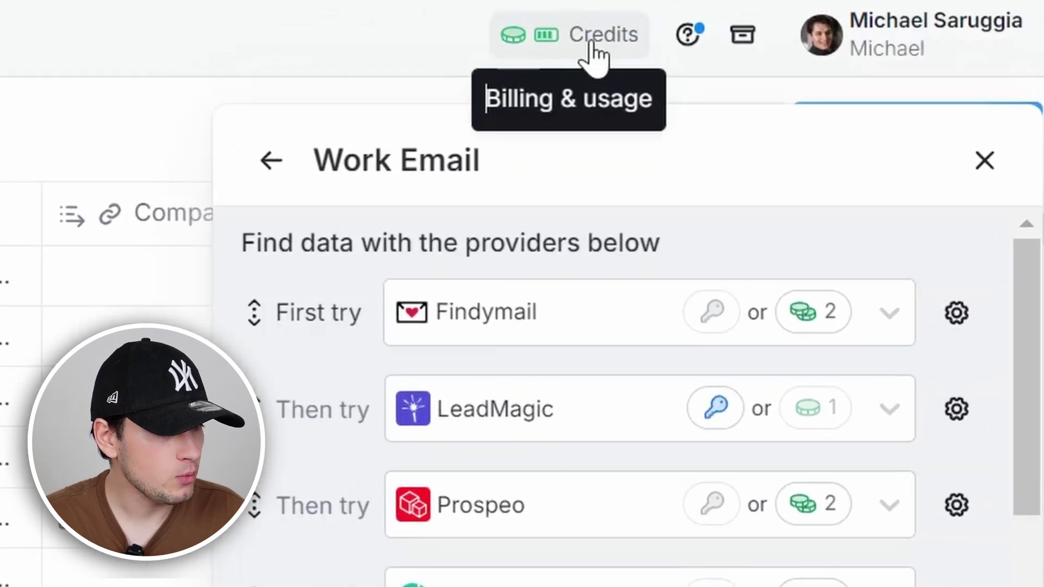
pyautogui.click(596, 51)
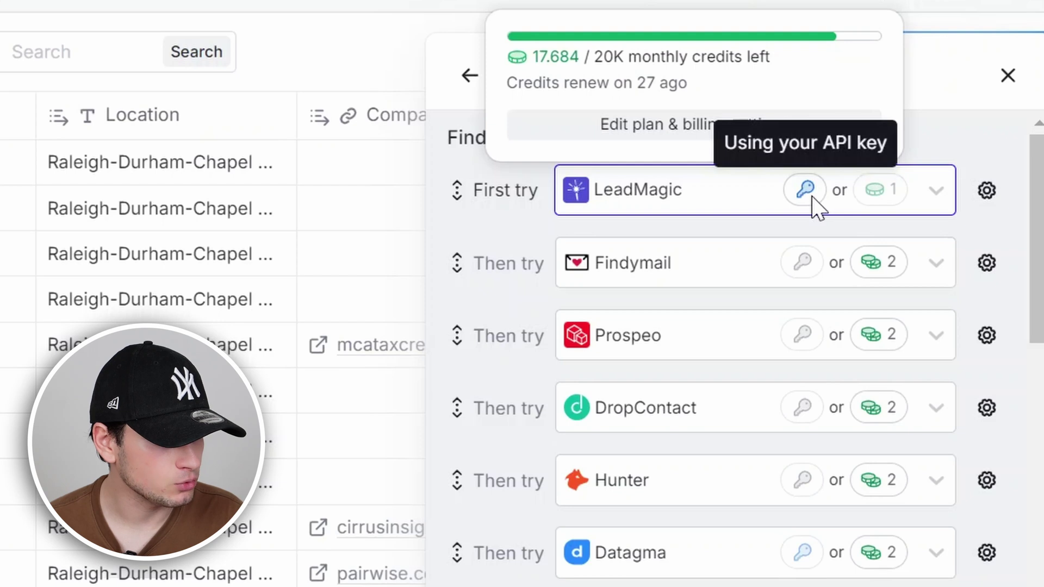
# Open the API key configuration of the LeadMagic provider in the Work Email waterfall
pyautogui.click(817, 208)
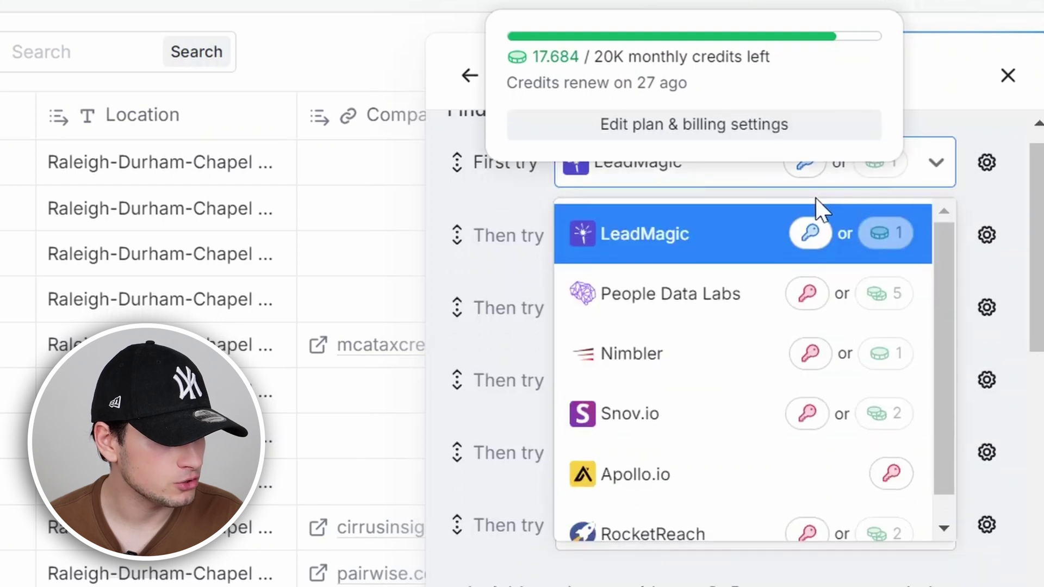
pyautogui.click(988, 174)
pyautogui.click(990, 175)
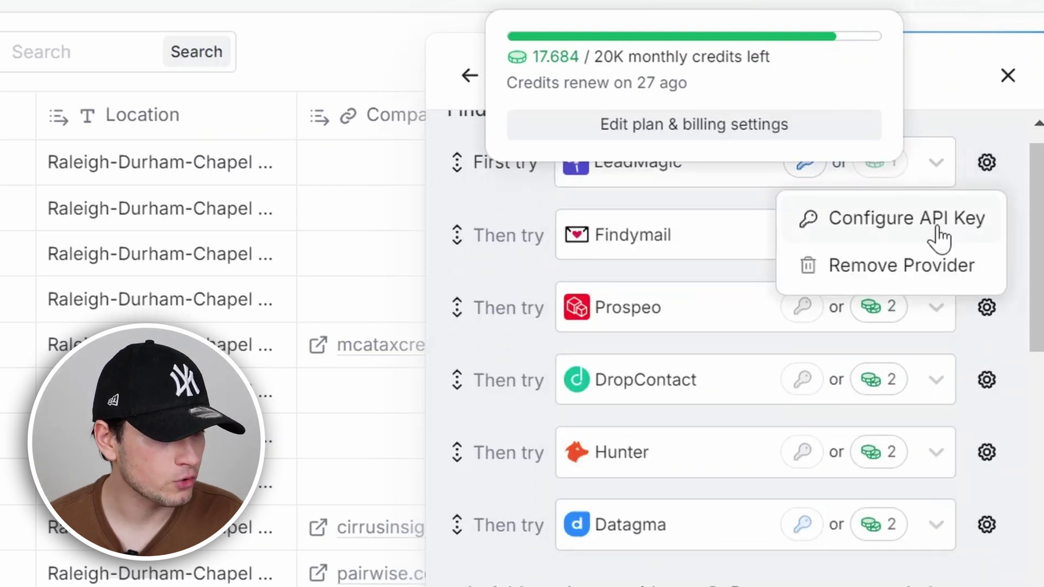
pyautogui.click(938, 238)
pyautogui.click(832, 256)
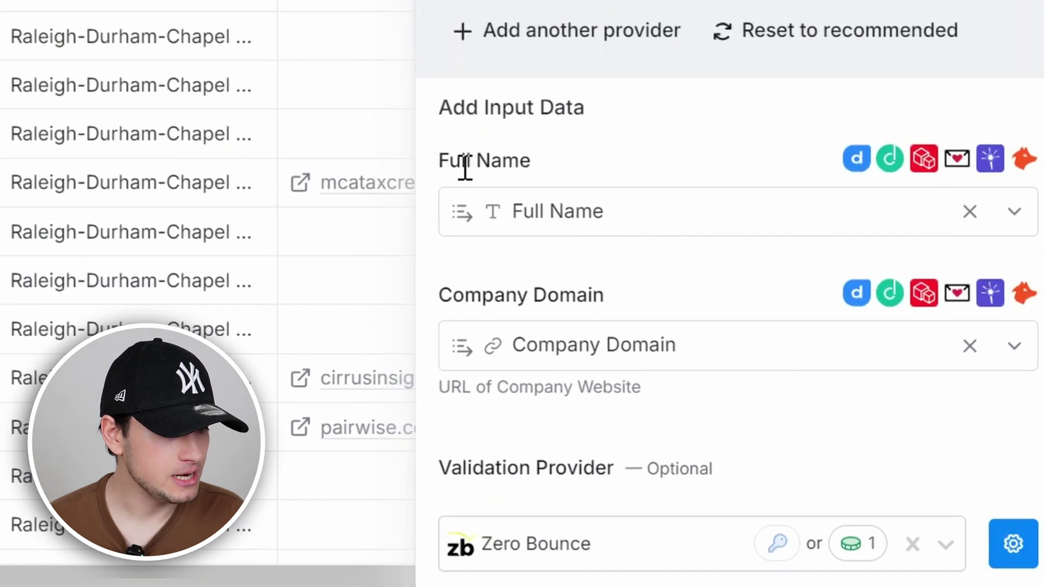
# Review the Full Name and Company Domain inputs and remove Zero Bounce as the validation provider of the Work Email waterfall
pyautogui.tripleClick(462, 163)
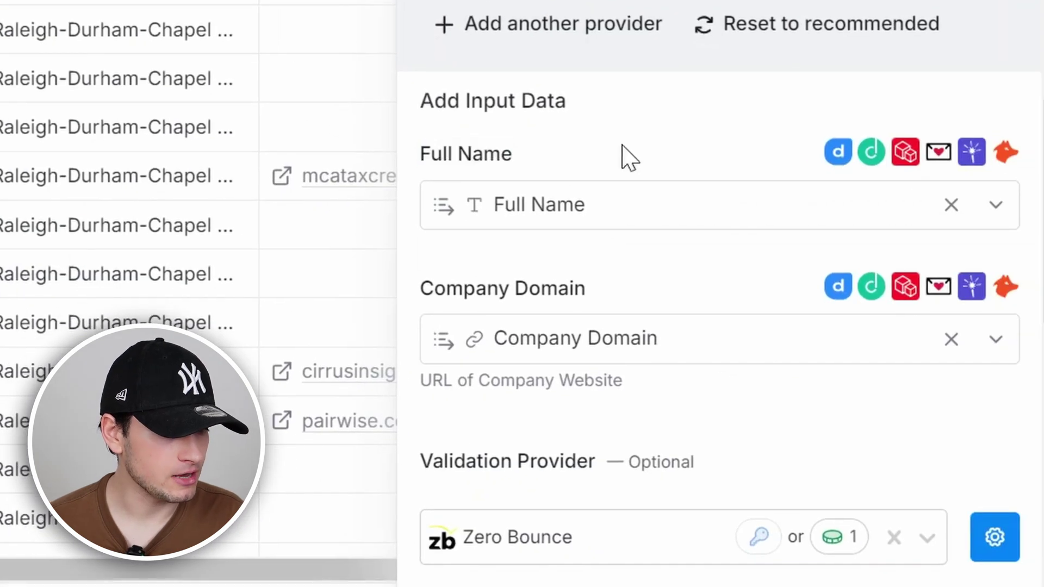
pyautogui.scroll(-3, 625, 157)
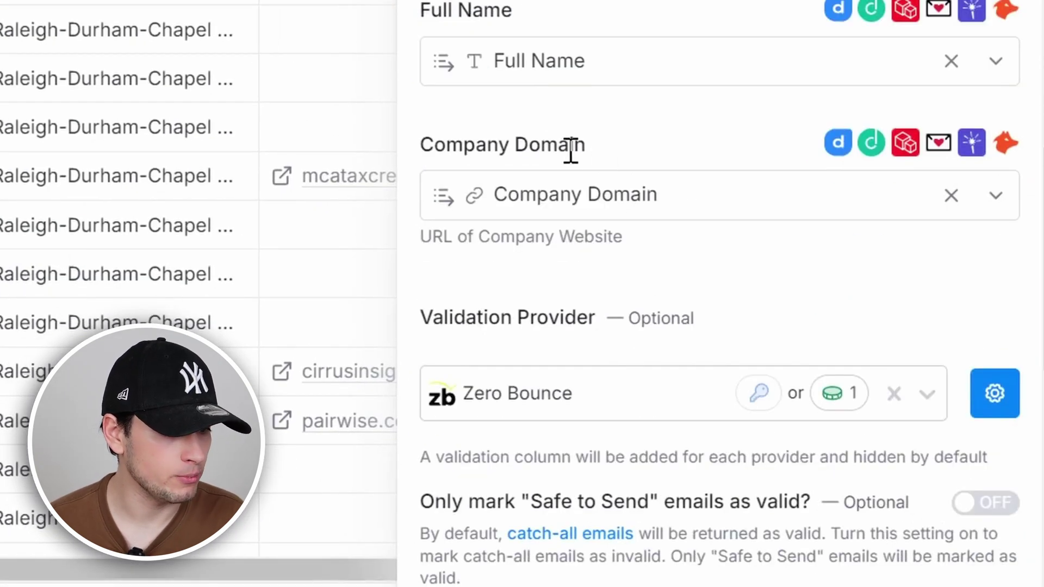
pyautogui.click(893, 394)
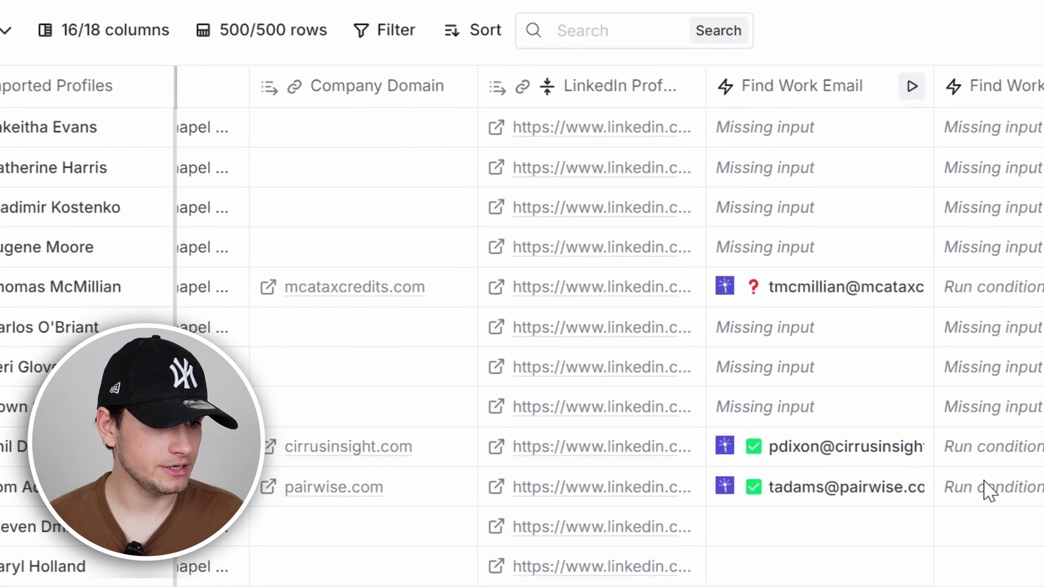
# Examine the results in the Find Work Email provider columns and the combined Work Email column
pyautogui.hscroll(15, 925, 402)
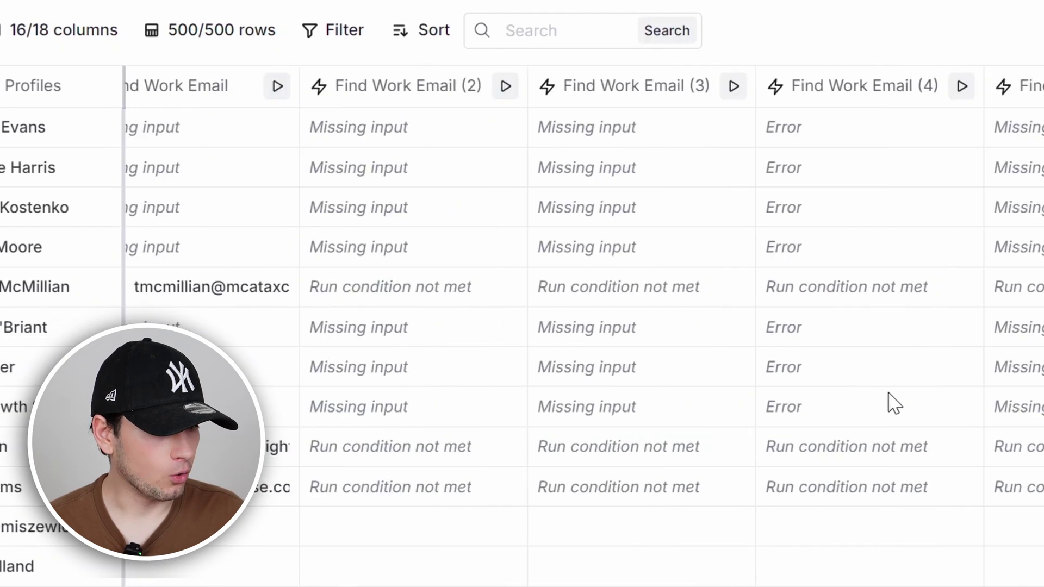
pyautogui.hscroll(3, 866, 404)
pyautogui.hscroll(-10, 816, 405)
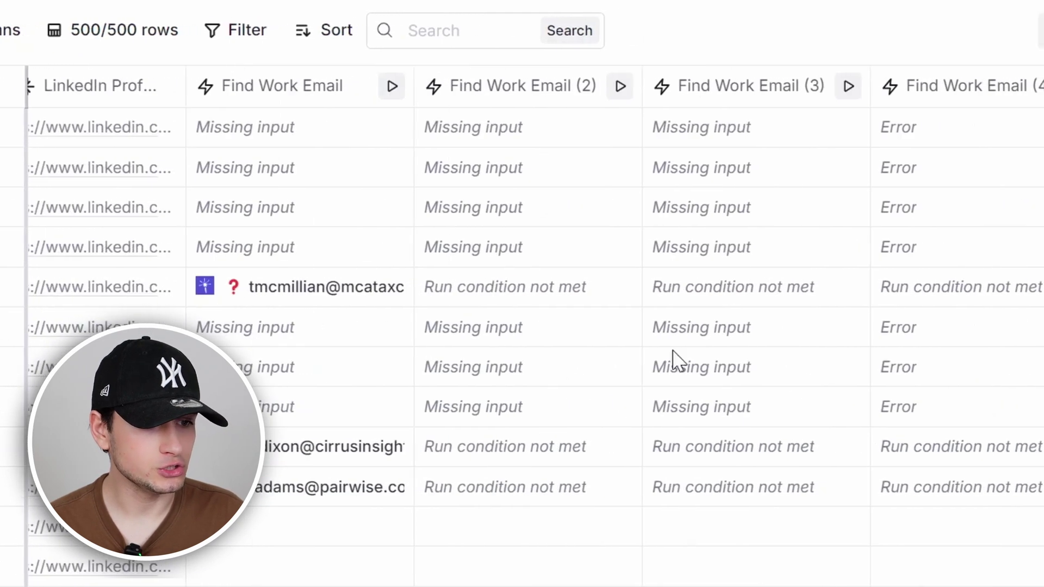
pyautogui.hscroll(-5, 540, 320)
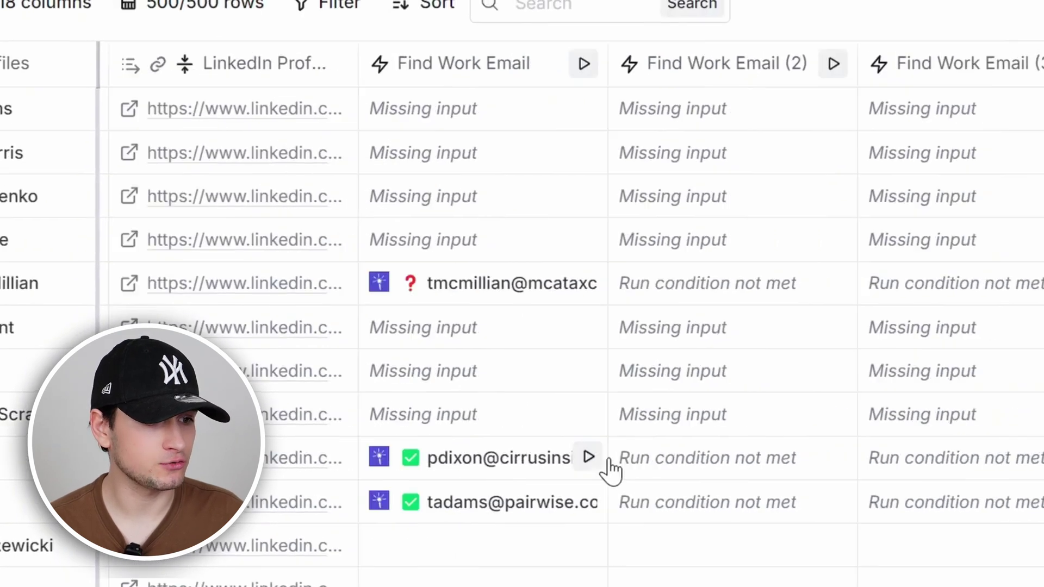
pyautogui.hscroll(15, 816, 478)
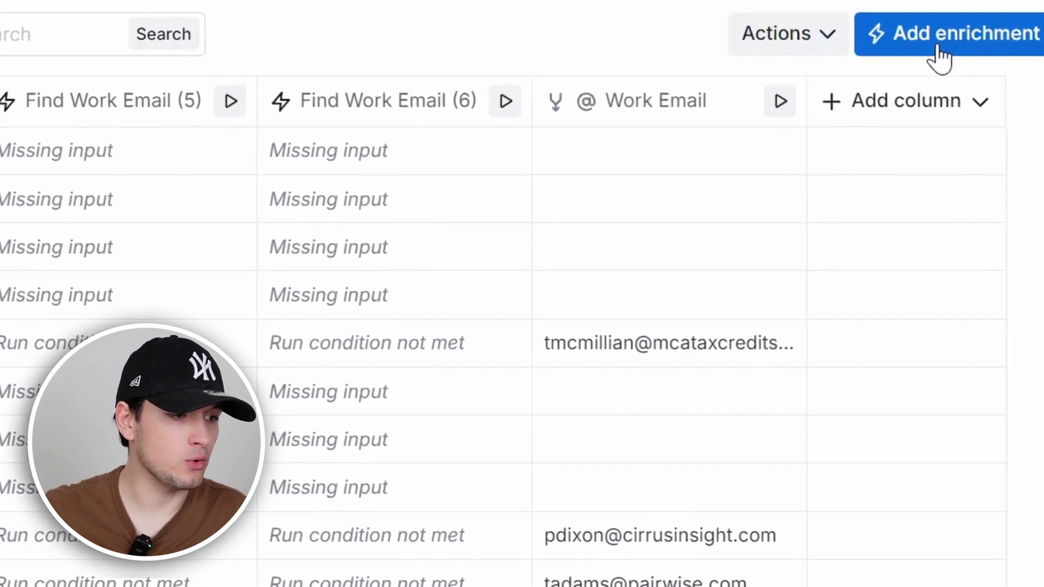
# Search the enrichments for "phone number" and open the Mobile Phone Number waterfall
pyautogui.click(942, 32)
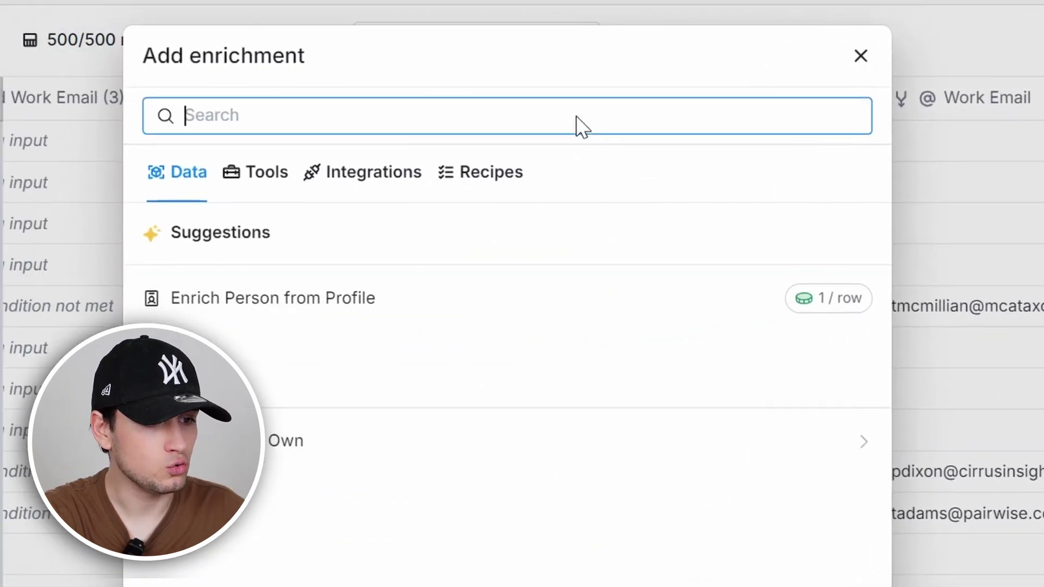
pyautogui.click(155, 127)
pyautogui.write('smar')
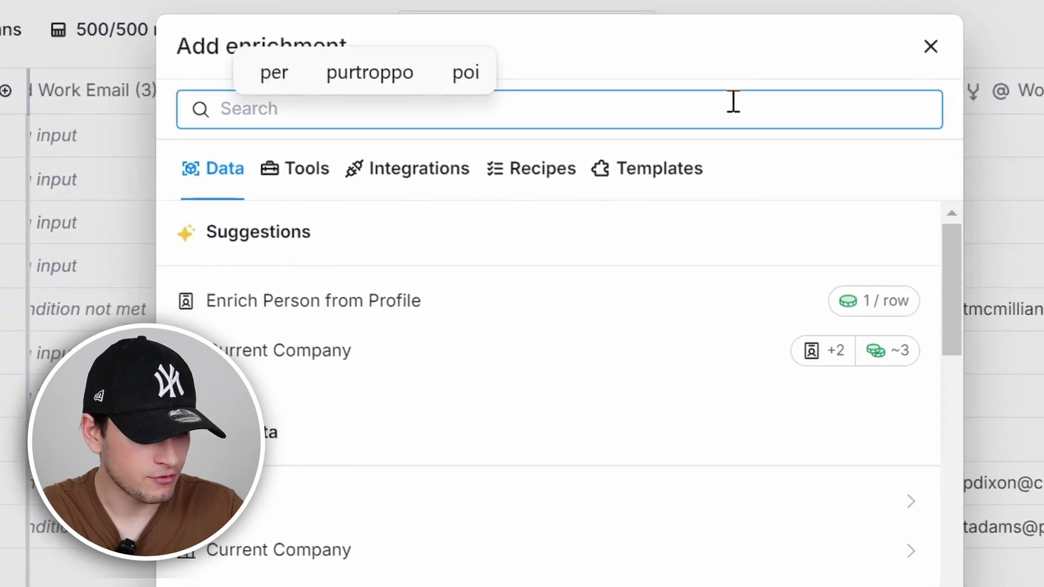
pyautogui.write('phone numbe')
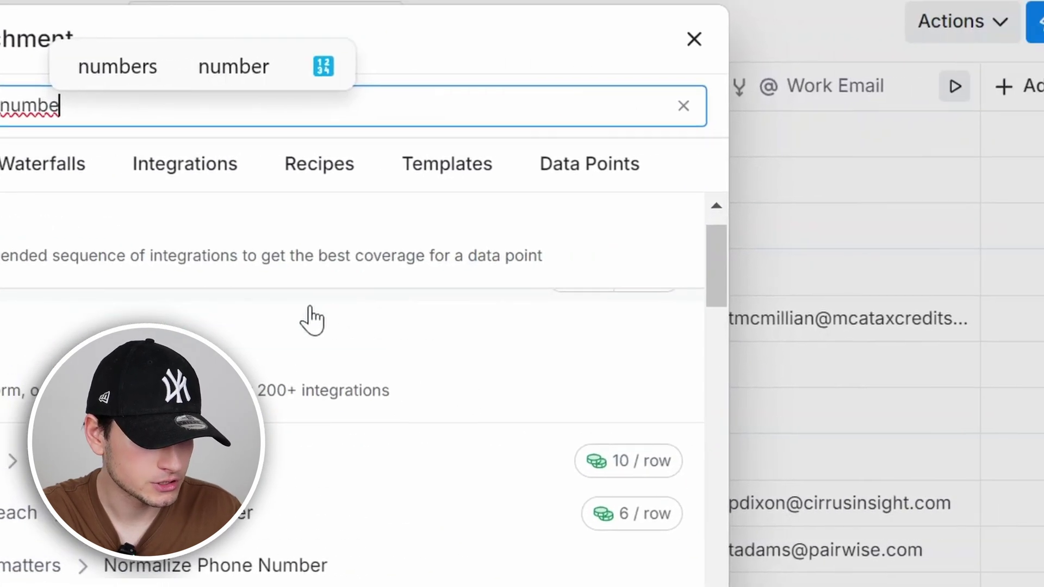
pyautogui.click(560, 325)
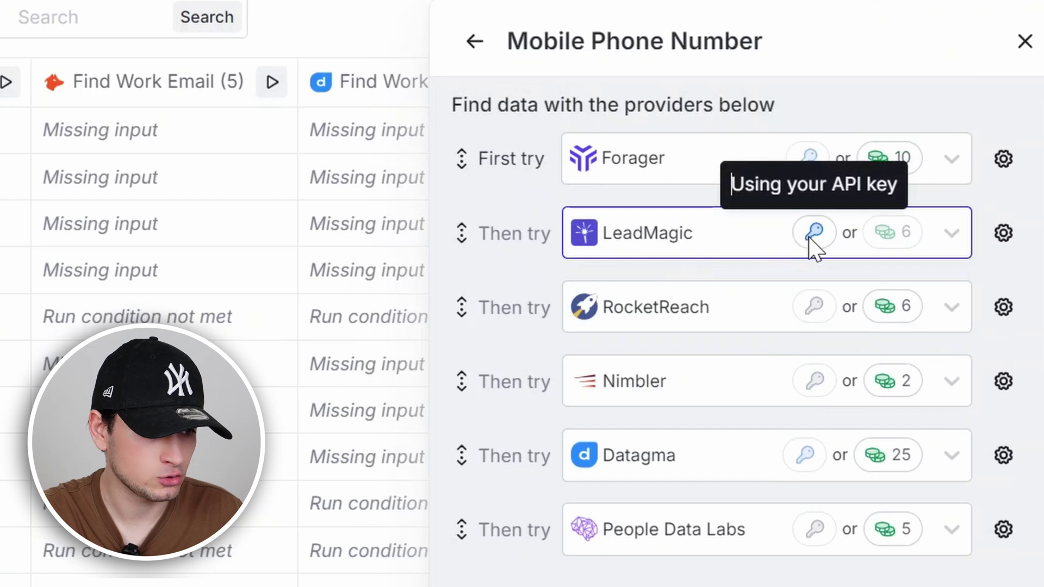
# Review the Mobile Phone Number waterfall's providers, its Social Profile URL input and its run settings
pyautogui.scroll(-8, 657, 438)
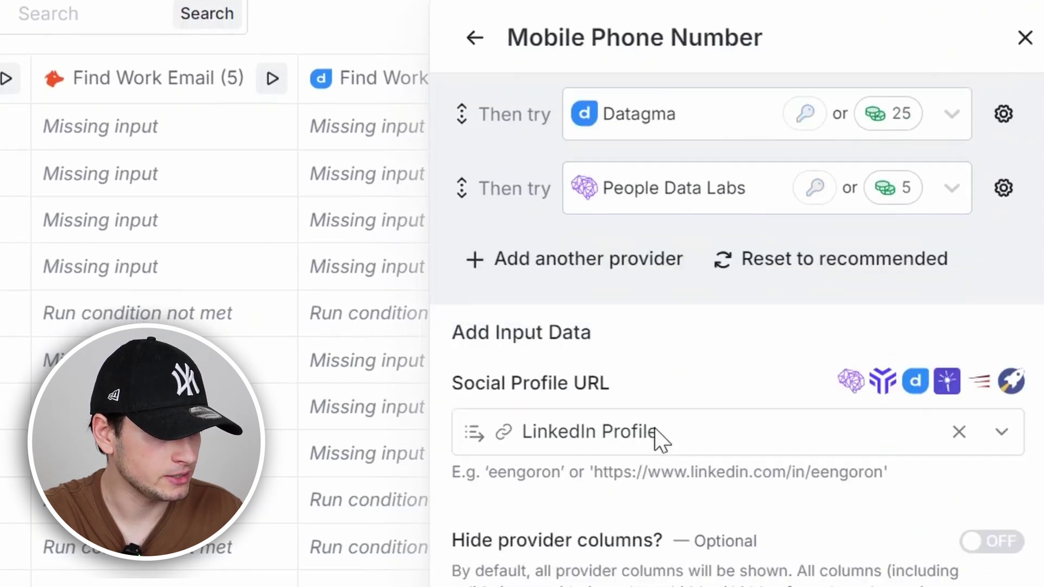
pyautogui.tripleClick(539, 268)
pyautogui.click(538, 256)
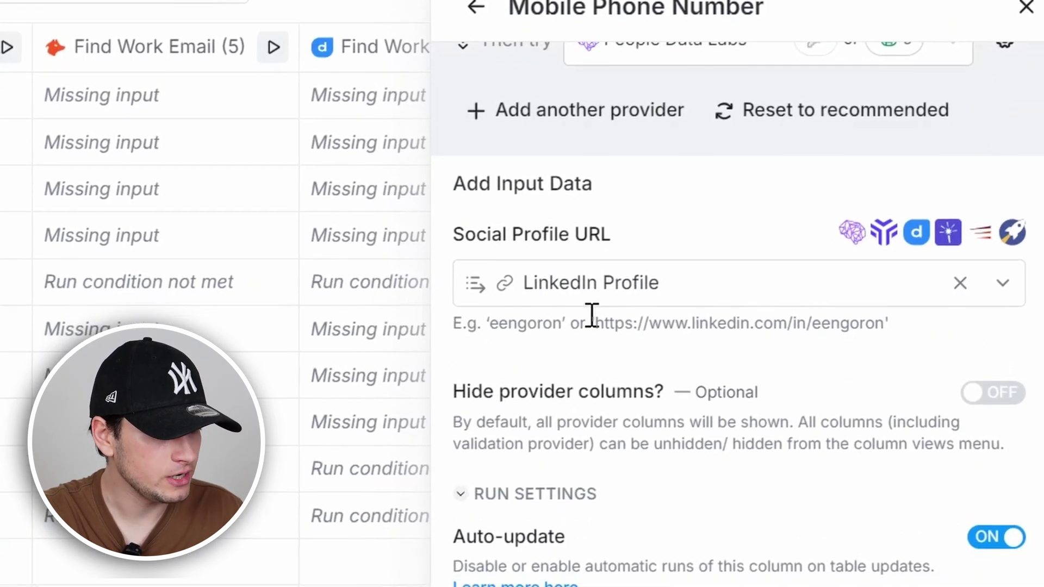
pyautogui.moveTo(587, 318)
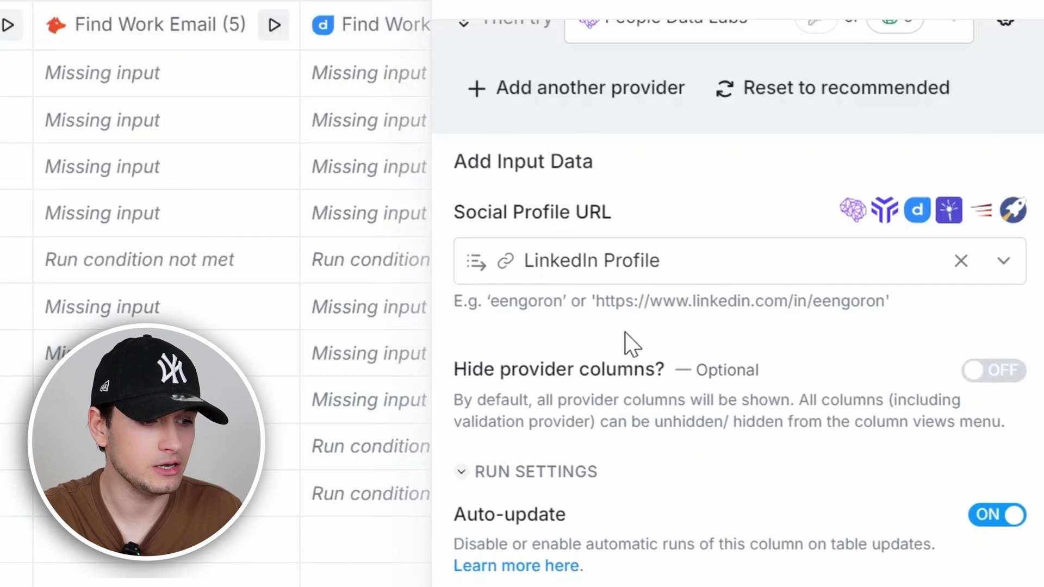
pyautogui.scroll(-5, 624, 343)
pyautogui.click(931, 524)
pyautogui.click(920, 128)
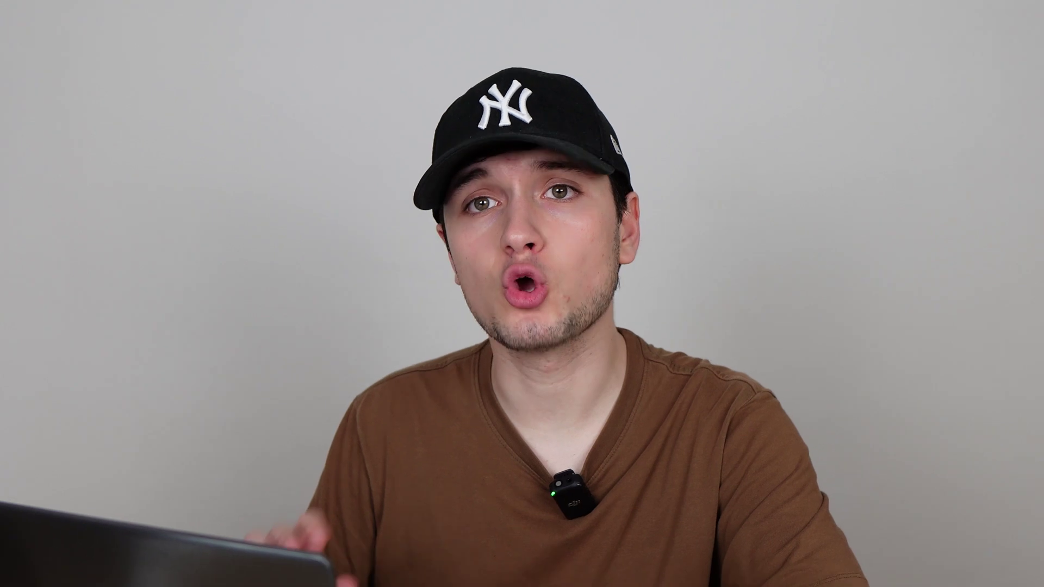
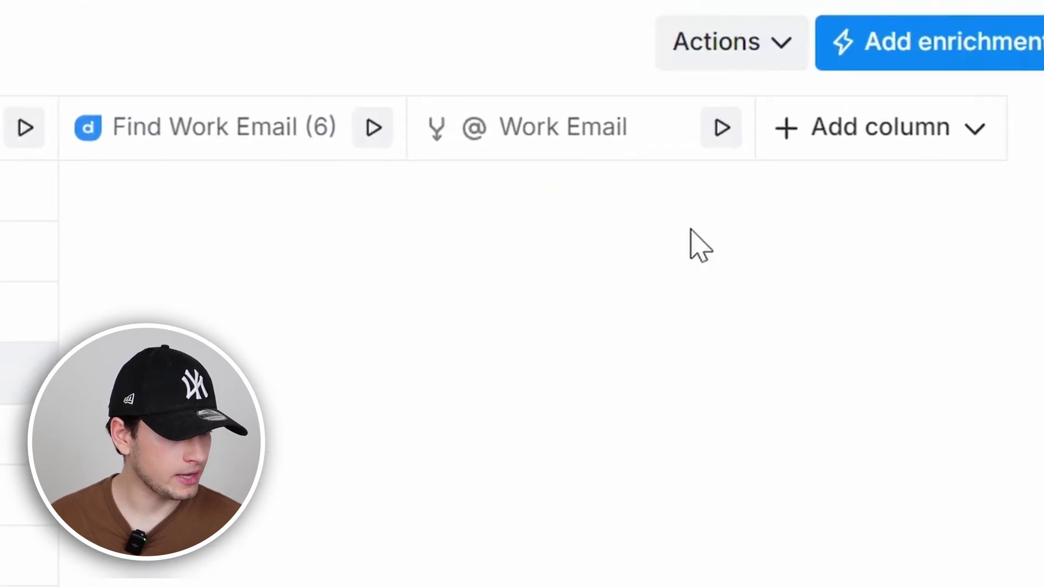
# Search the enrichments for "smartlead" and open the Add Lead to Campaign integration
pyautogui.click(912, 54)
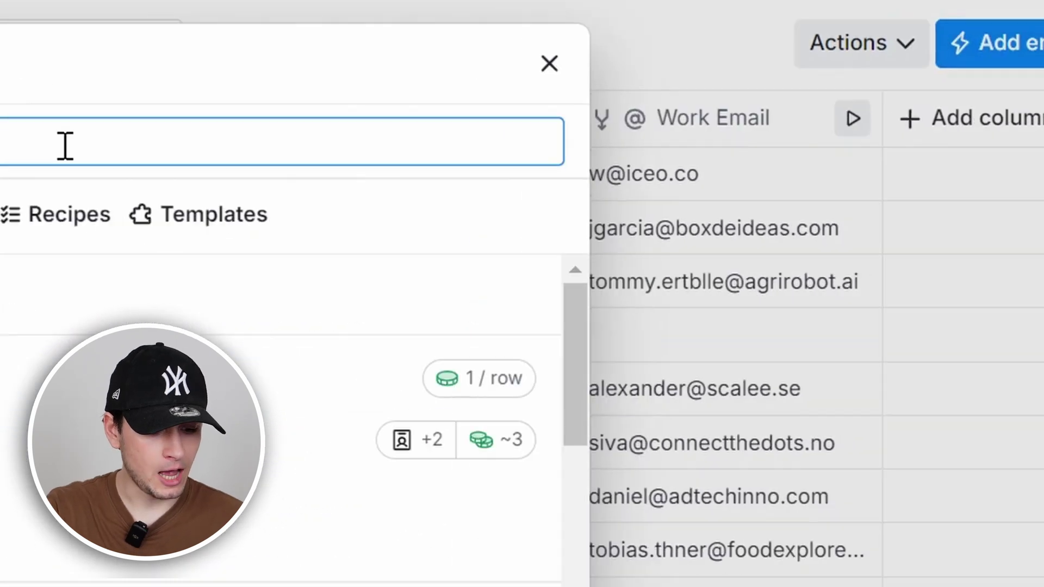
pyautogui.click(529, 100)
pyautogui.write('smartlead')
pyautogui.click(449, 274)
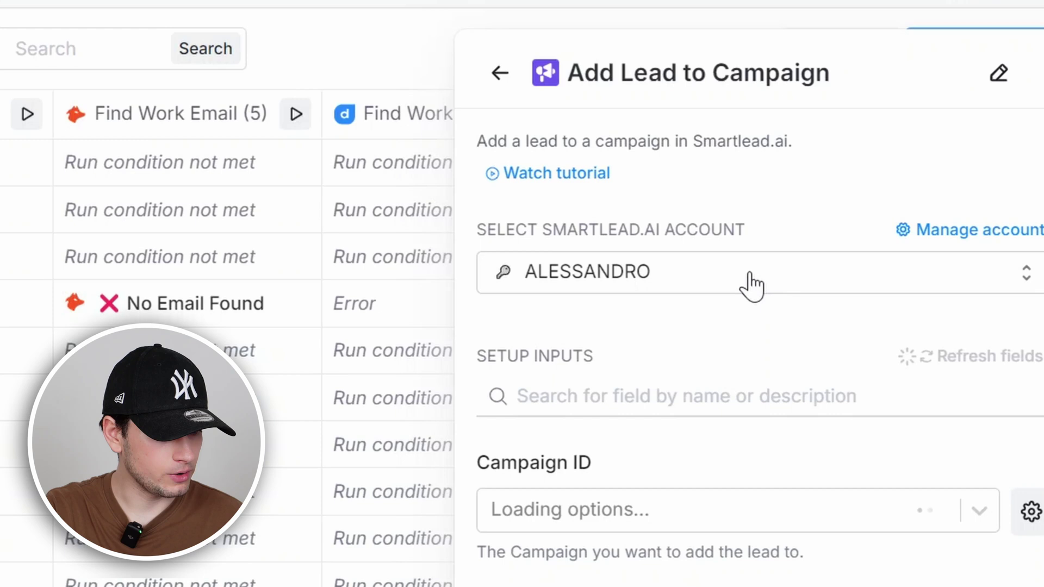
# Select the FORGE Smartlead account and B2B_LEAD_GEN_TEST as the campaign that receives the leads
pyautogui.click(752, 285)
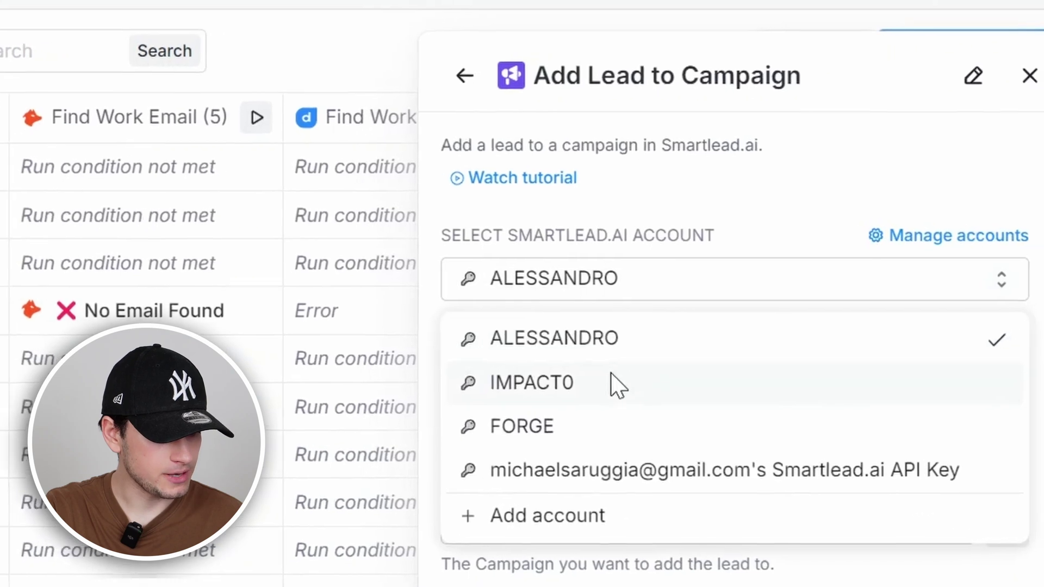
pyautogui.click(552, 413)
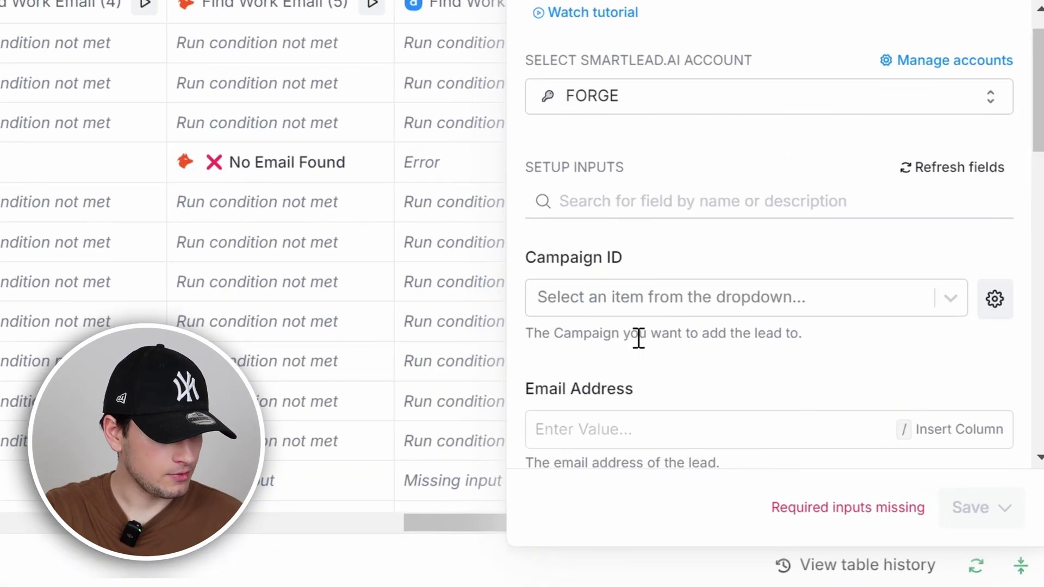
pyautogui.click(628, 298)
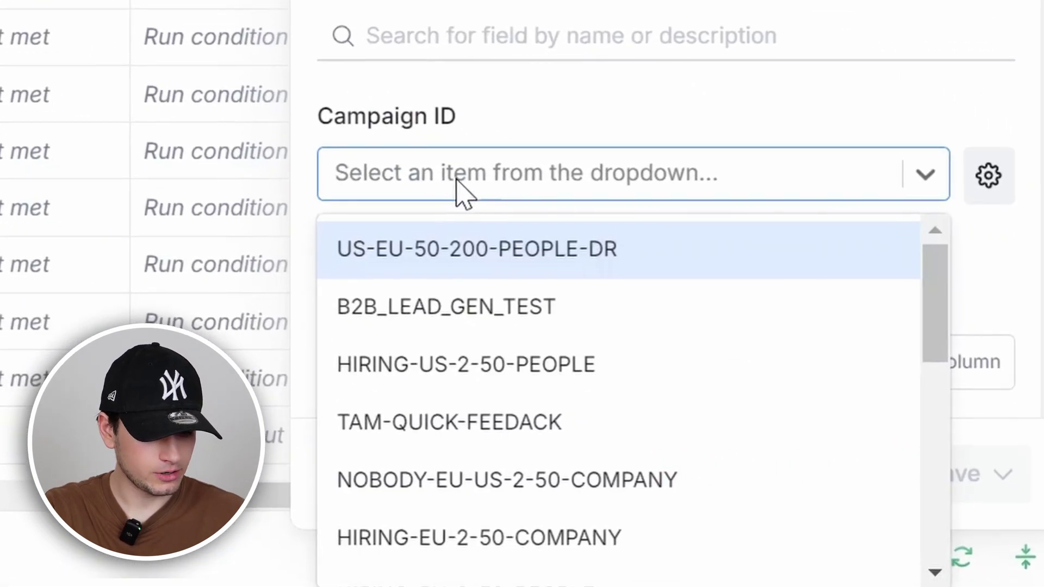
pyautogui.write('test')
pyautogui.click(446, 263)
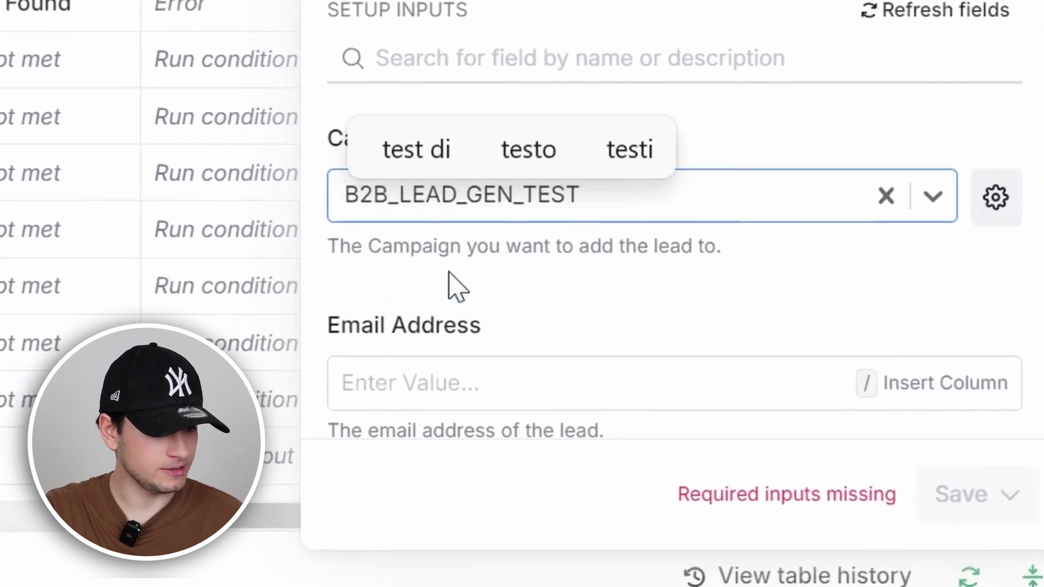
# Fill the lead's Email Address from a table column and its First Name from the First Name column
pyautogui.click(705, 346)
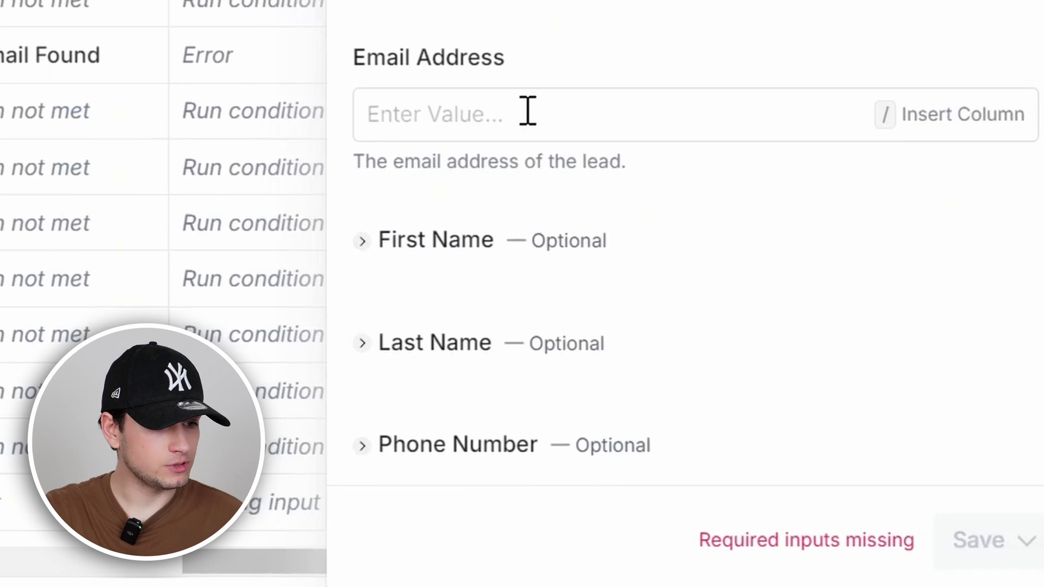
pyautogui.write('/')
pyautogui.scroll(-3, 582, 443)
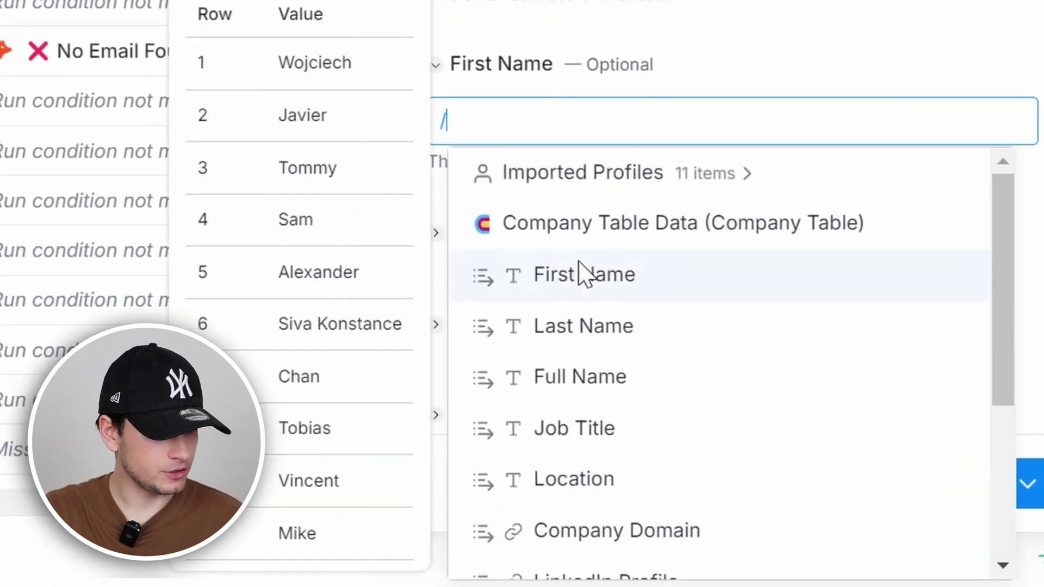
pyautogui.click(582, 273)
pyautogui.scroll(-3, 809, 235)
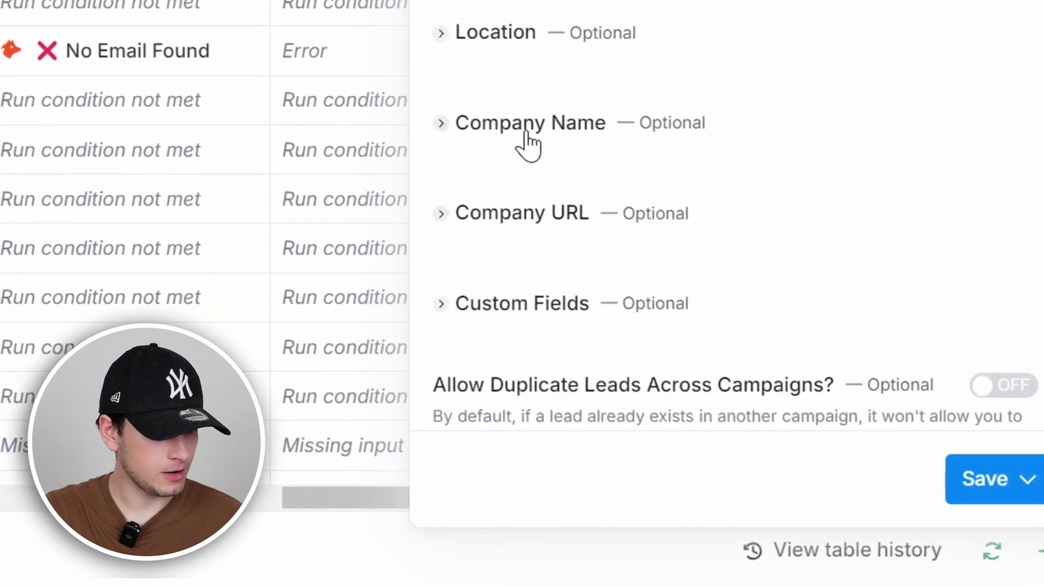
# Map the lead's optional Company Name field to the Company Name column
pyautogui.click(528, 124)
pyautogui.write('/')
pyautogui.click(599, 447)
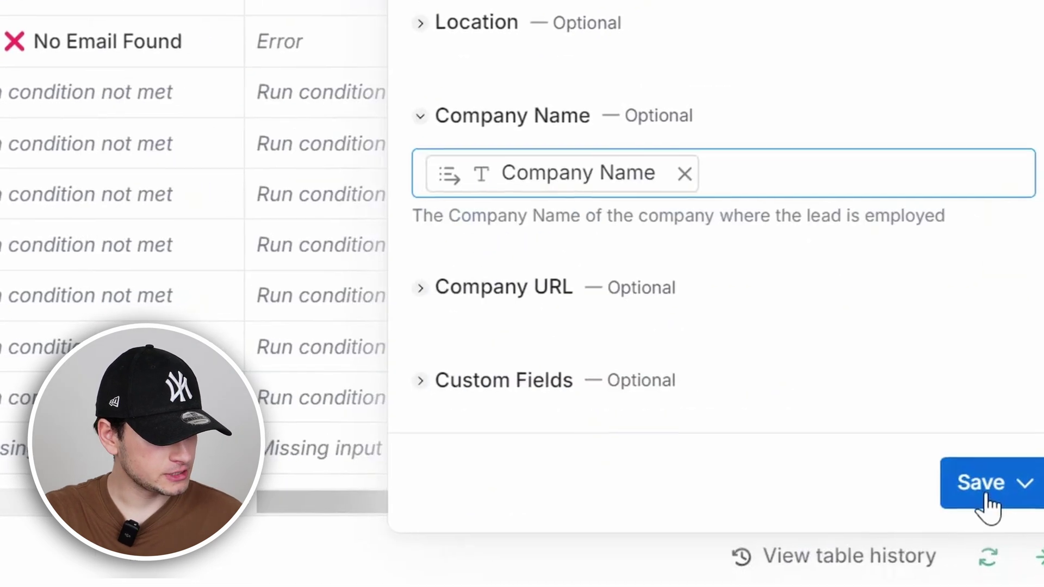
# Save the Add Lead to Campaign enrichment with the mapped lead fields
pyautogui.click(987, 498)
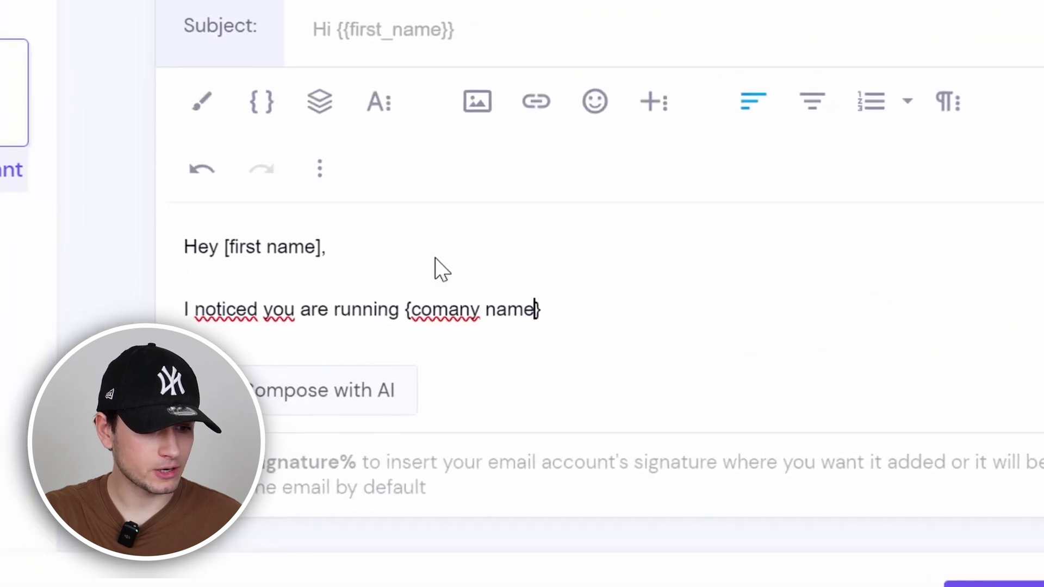
# In the Smartlead Stage 1 email, replace the first name and company name placeholders with the {{first_name}} and {{company_name}} variables
pyautogui.click(326, 232)
pyautogui.press('BackSpace')
pyautogui.press('BackSpace')
pyautogui.press('BackSpace')
pyautogui.press('BackSpace')
pyautogui.press('BackSpace')
pyautogui.press('BackSpace')
pyautogui.press('BackSpace')
pyautogui.press('BackSpace')
pyautogui.press('BackSpace')
pyautogui.press('BackSpace')
pyautogui.press('BackSpace')
pyautogui.press('BackSpace')
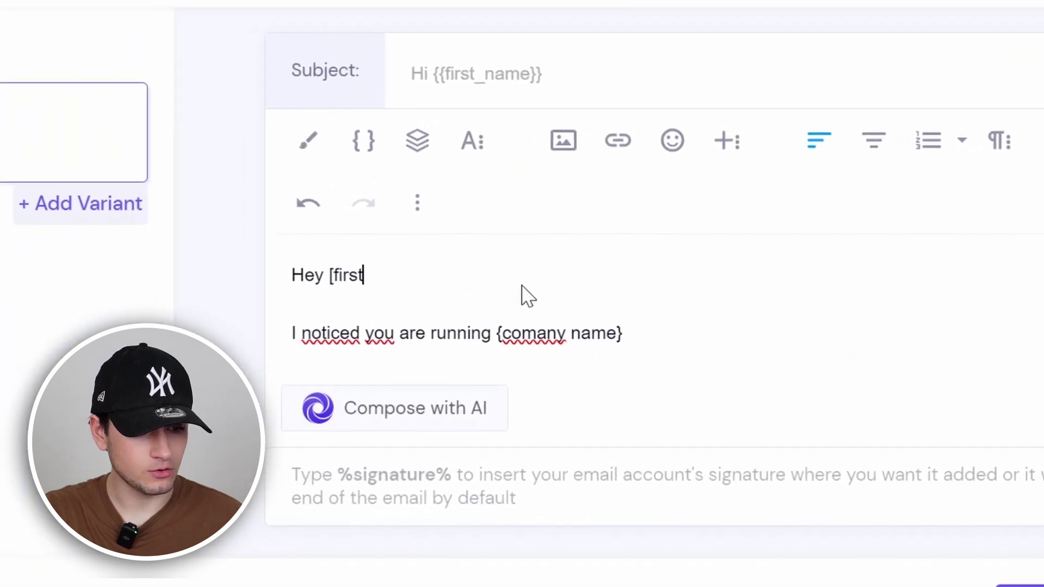
pyautogui.press('BackSpace')
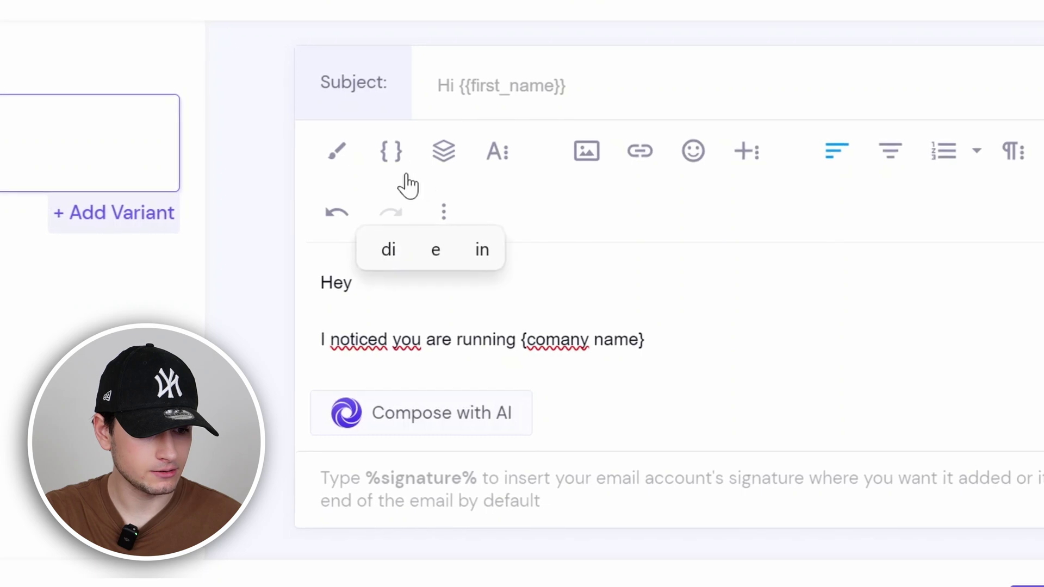
pyautogui.click(383, 149)
pyautogui.click(423, 268)
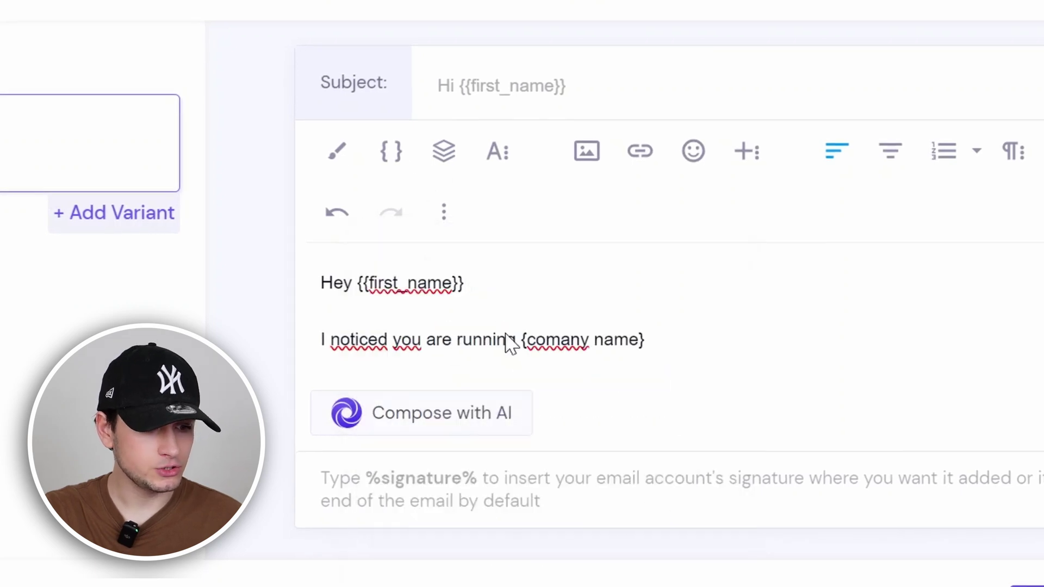
pyautogui.click(668, 421)
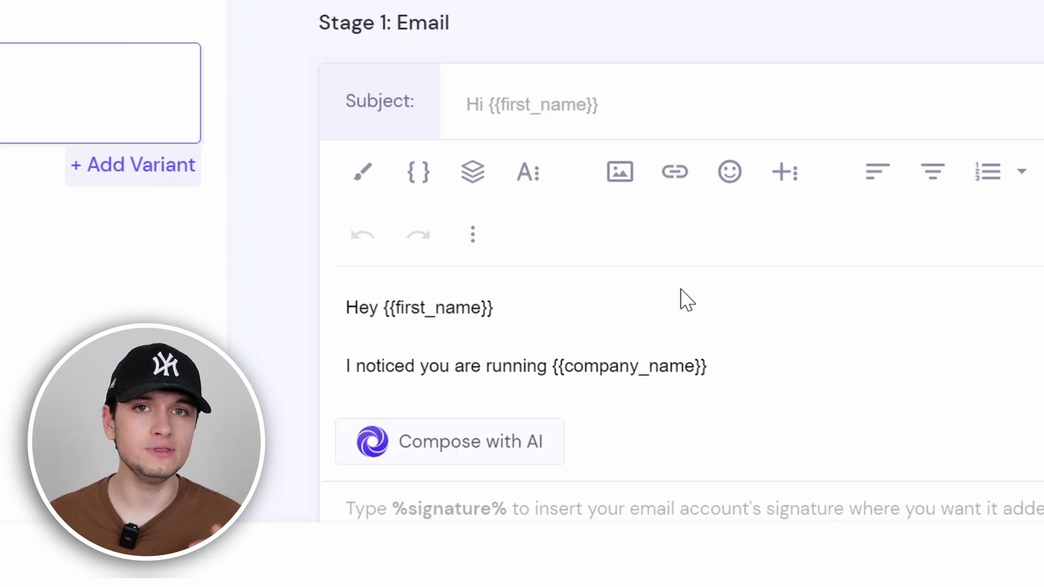
# Rewrite the end of the email's second line so it says "selling to" followed by an ICP placeholder in curly braces
pyautogui.click(716, 366)
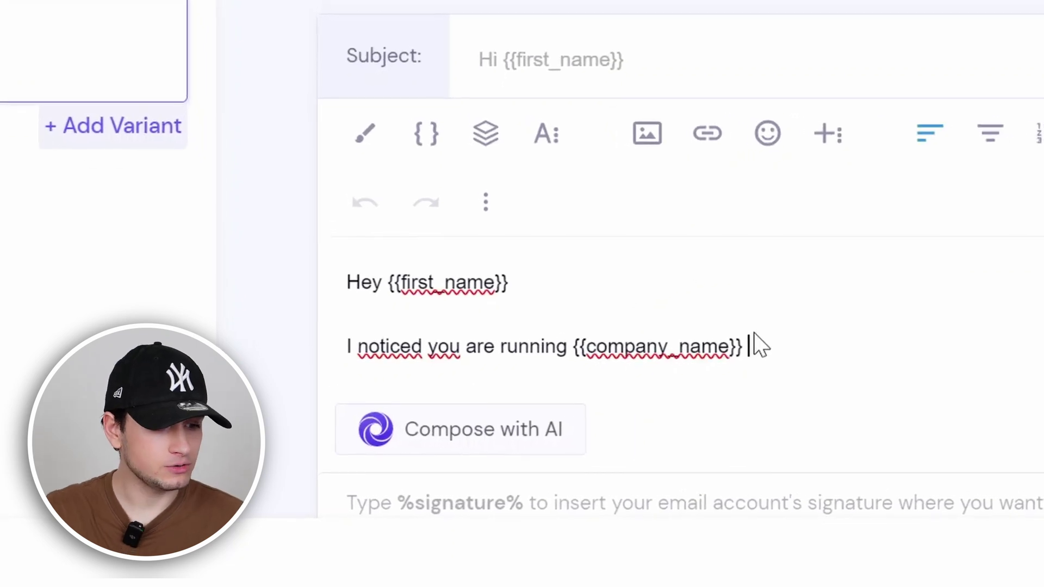
pyautogui.hotkey('ctrl', 'BackSpace')
pyautogui.hotkey('ctrl', 'BackSpace')
pyautogui.hotkey('ctrl', 'BackSpace')
pyautogui.hotkey('ctrl', 'BackSpace')
pyautogui.write('selling to {')
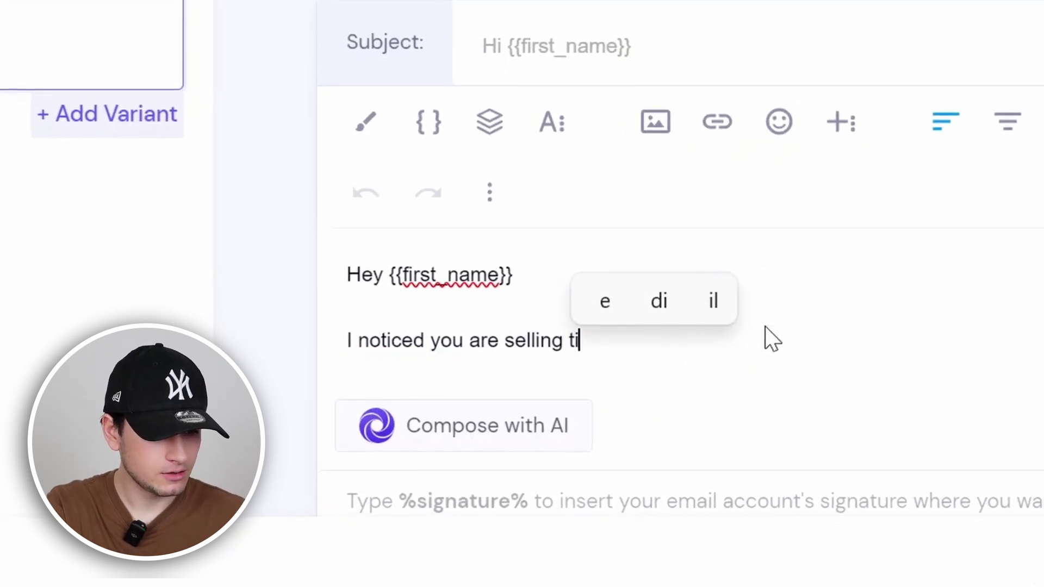
pyautogui.write('ICP')
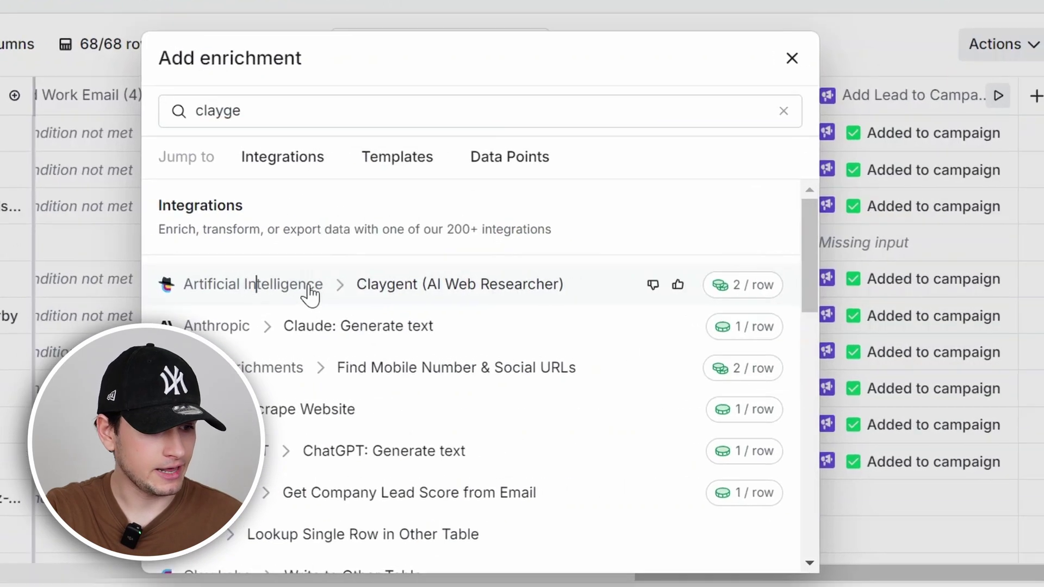
# In Clay, add the Claygent (AI Web Researcher) enrichment with the GPT-4o-mini model and the heyreach OpenAI account
pyautogui.click(310, 296)
pyautogui.scroll(-2, 621, 260)
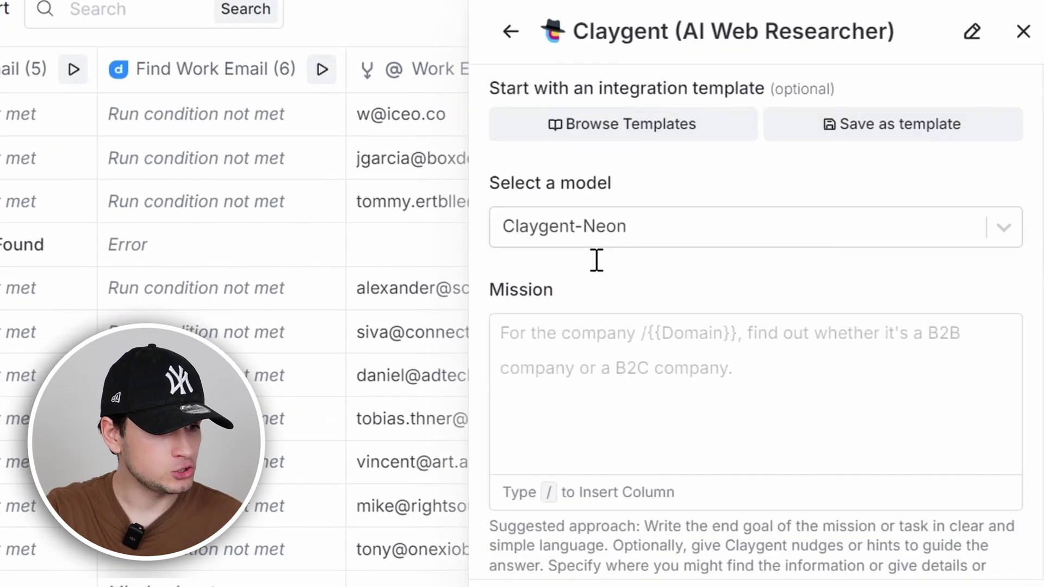
pyautogui.click(644, 205)
pyautogui.click(614, 378)
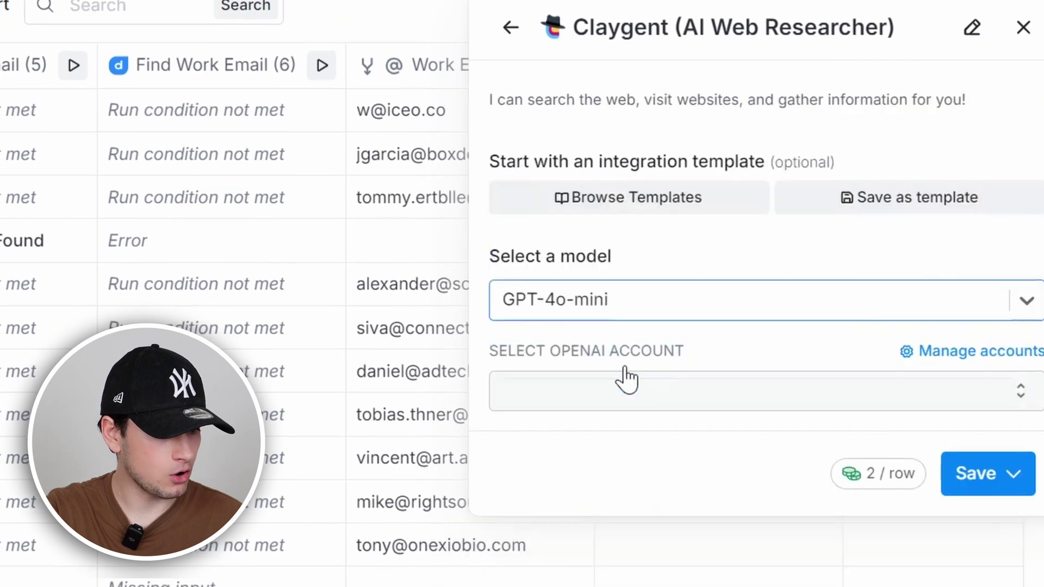
pyautogui.click(670, 403)
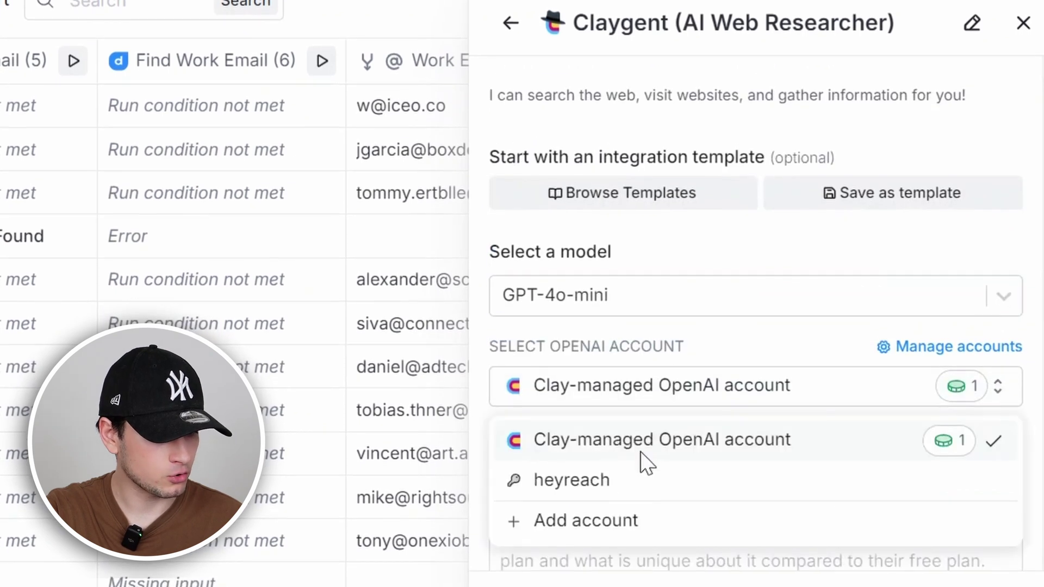
pyautogui.click(634, 484)
pyautogui.scroll(-4, 725, 345)
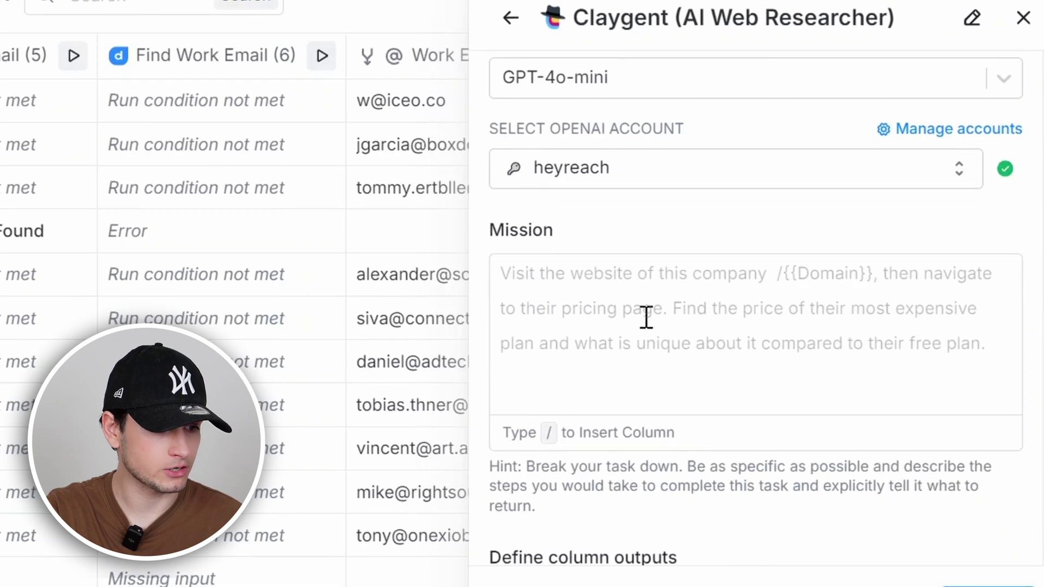
# Write a mission to visit the Company Domain, find its ICP (ideal customer profile) and just return 3 words, and run the enrichment
pyautogui.click(643, 320)
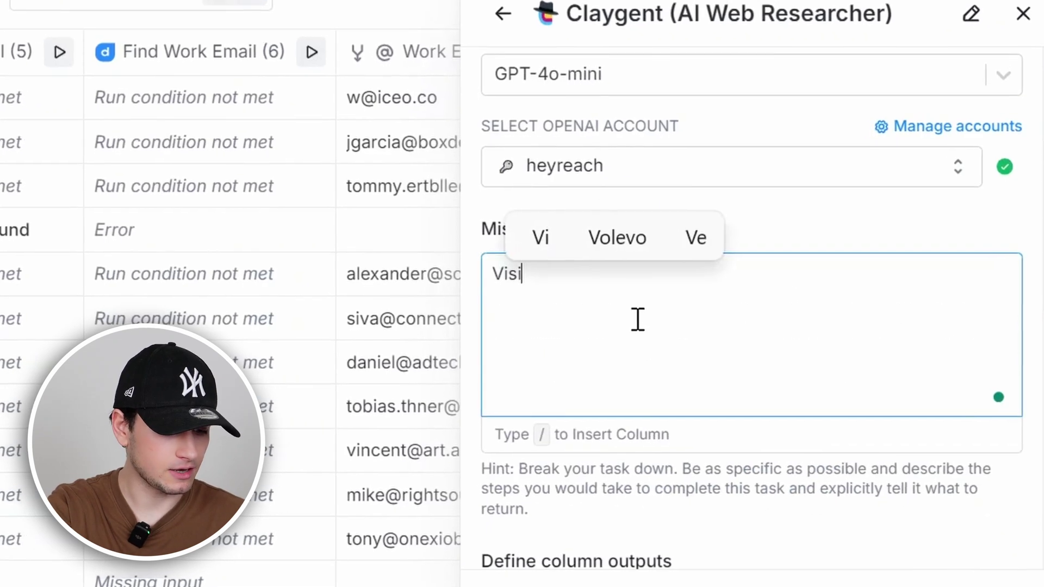
pyautogui.write('Visit /')
pyautogui.click(657, 427)
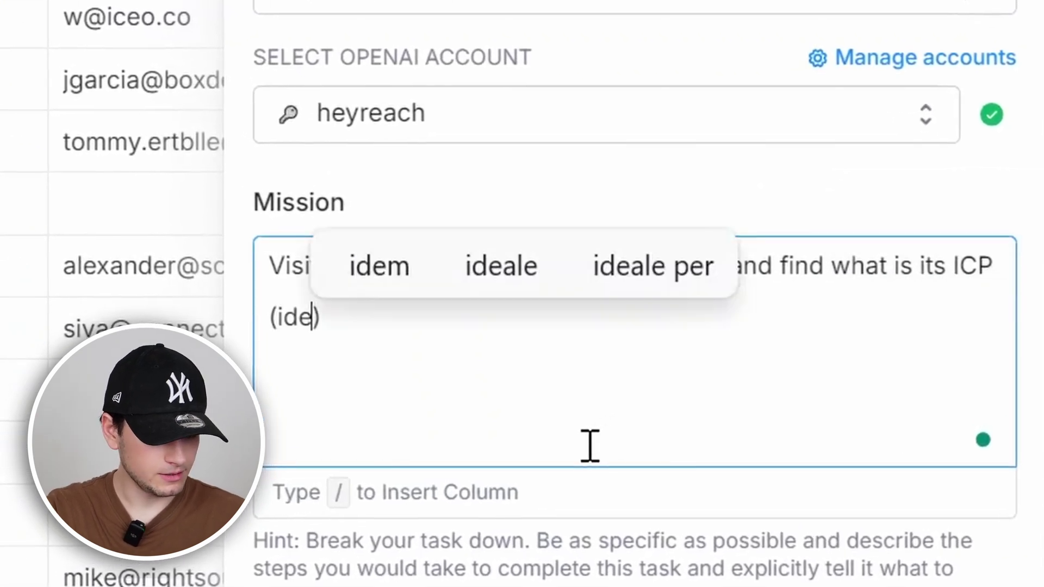
pyautogui.write("). Who's sellig to?")
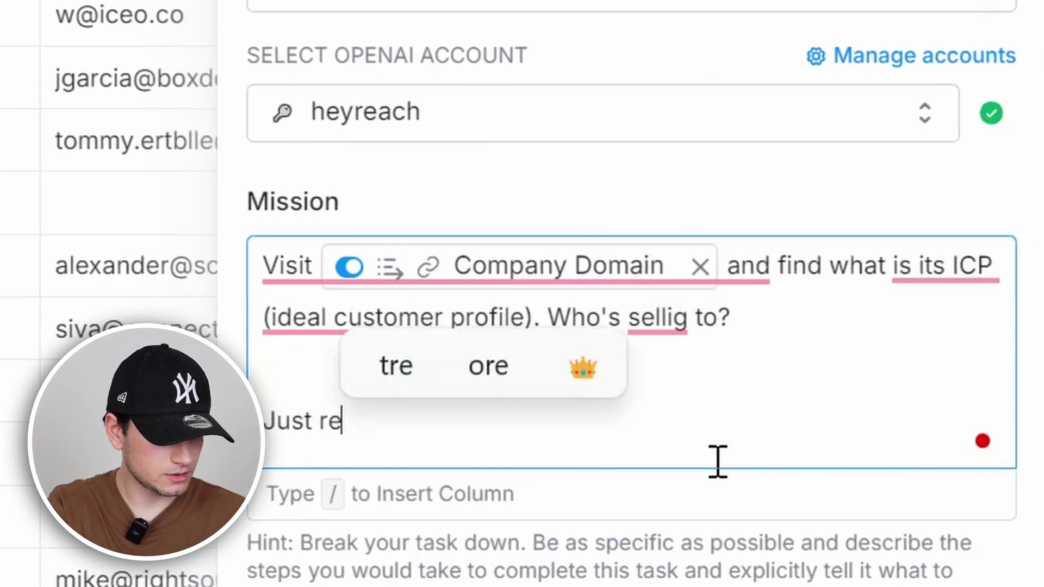
pyautogui.write('ords')
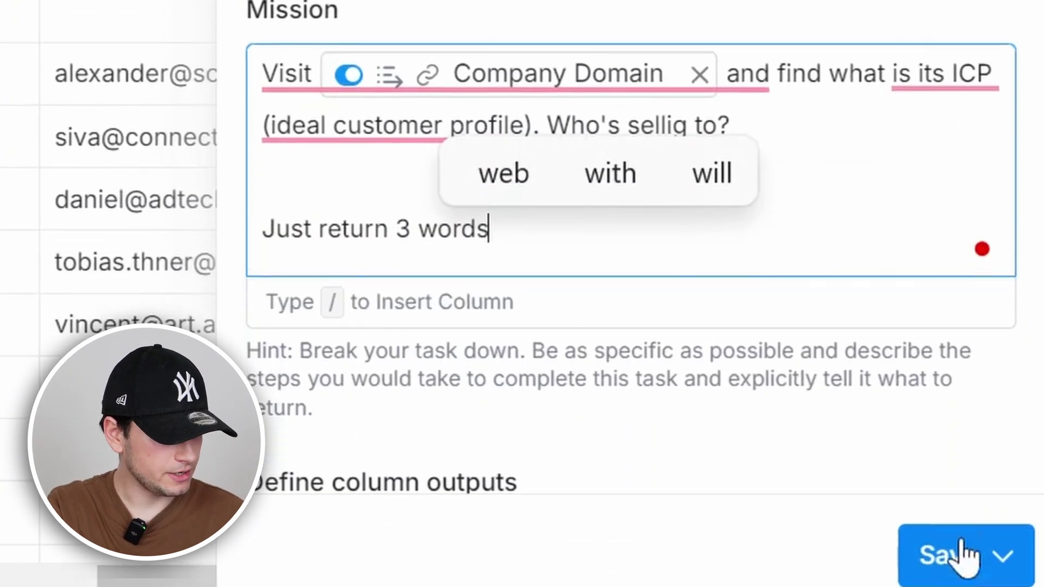
pyautogui.click(962, 554)
pyautogui.click(838, 321)
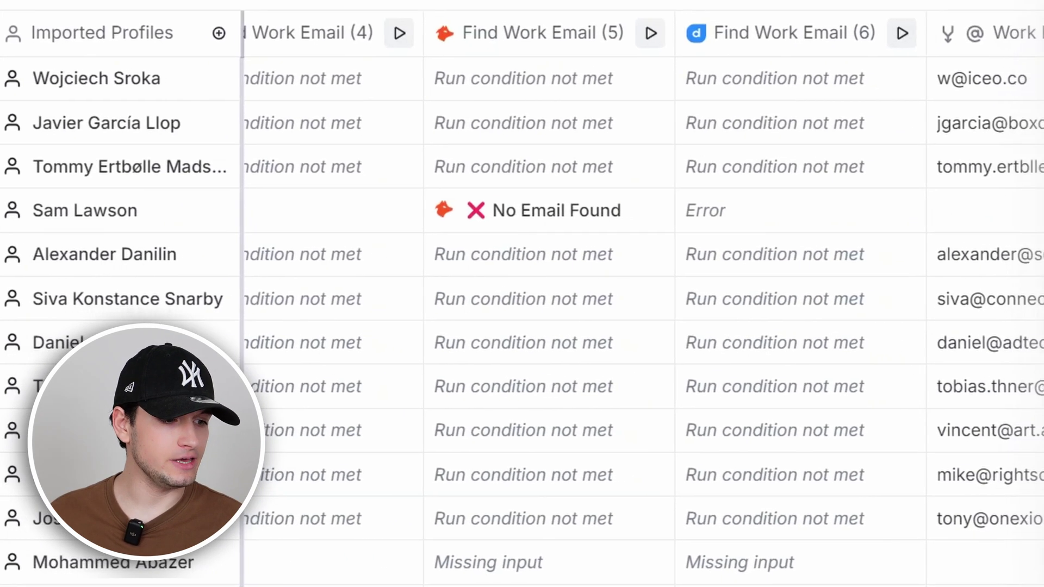
pyautogui.hscroll(10, 598, 299)
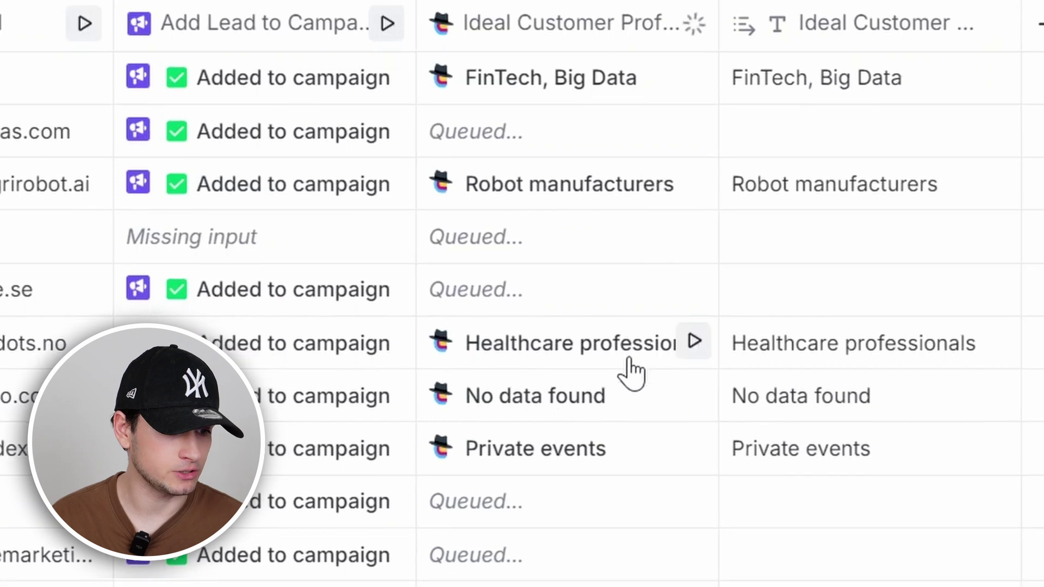
# Add Apollo.io's Find People at Company By Job Title enrichment with the job titles marketing and sales
pyautogui.write('apollo')
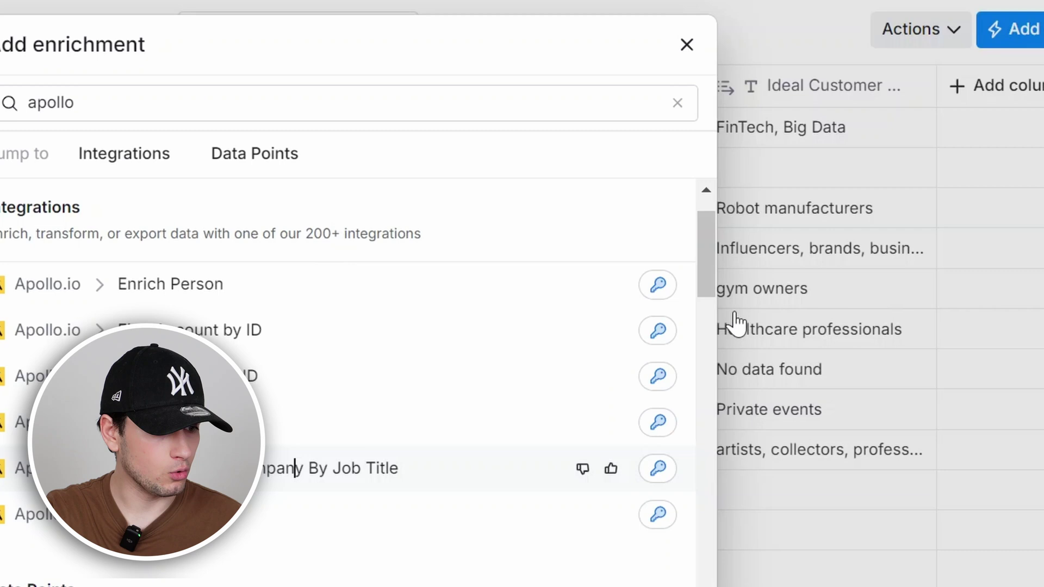
pyautogui.click(500, 441)
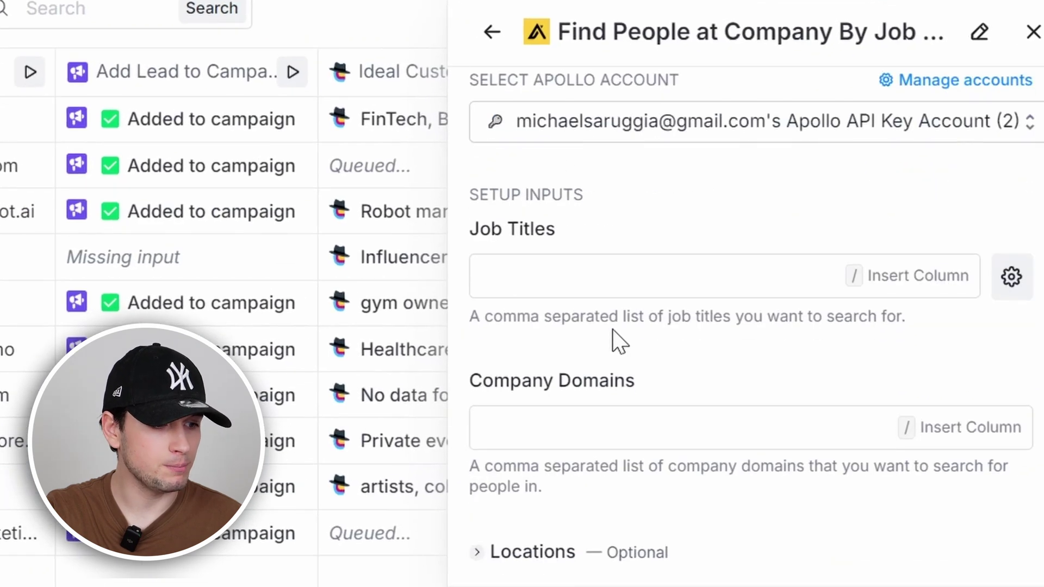
pyautogui.click(574, 273)
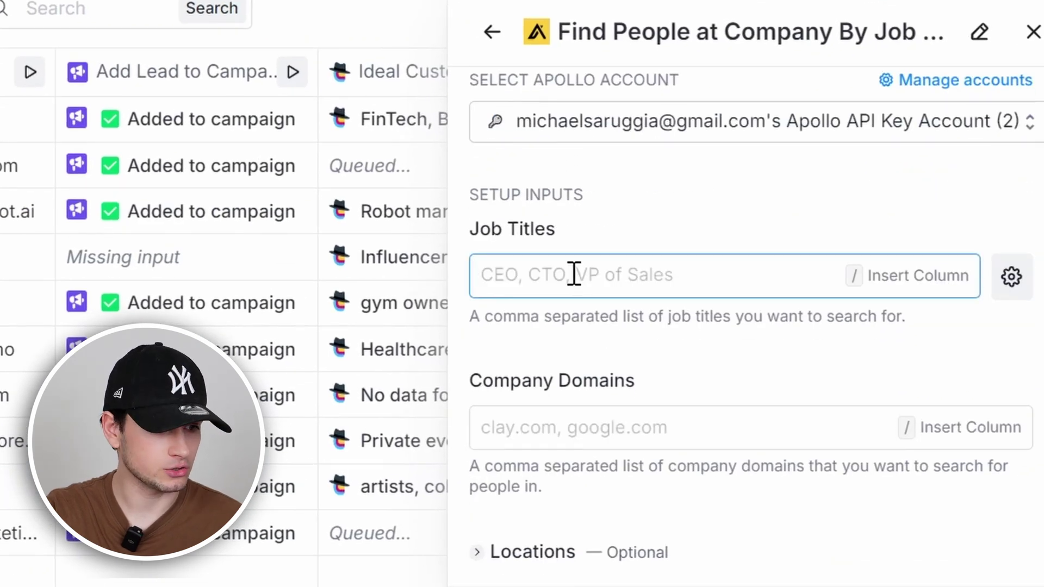
pyautogui.write('marketing,sales,')
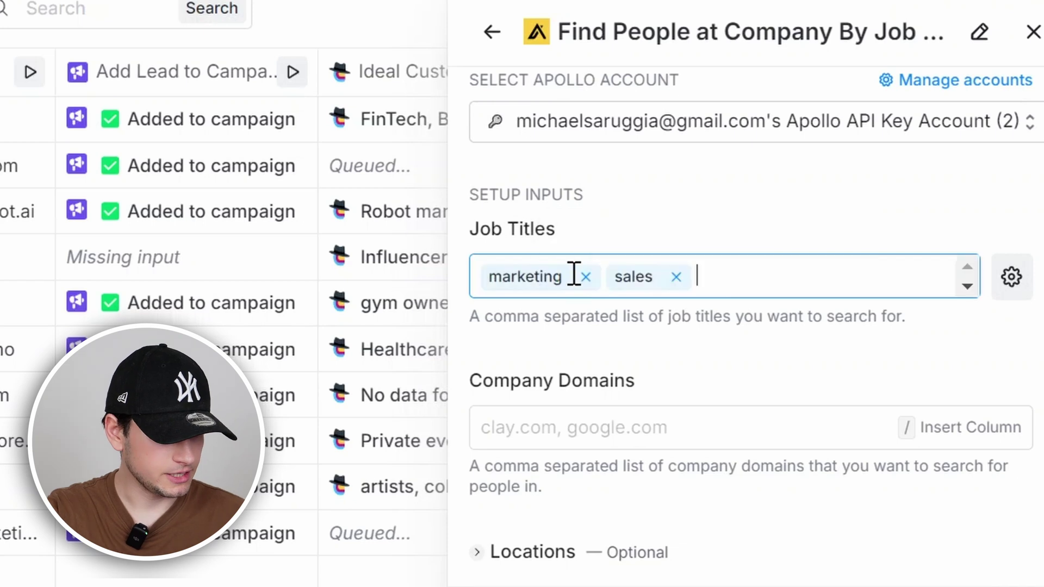
# Map Company Domains to the Company Domain column and add the job titles business and revenue
pyautogui.click(562, 429)
pyautogui.write('/')
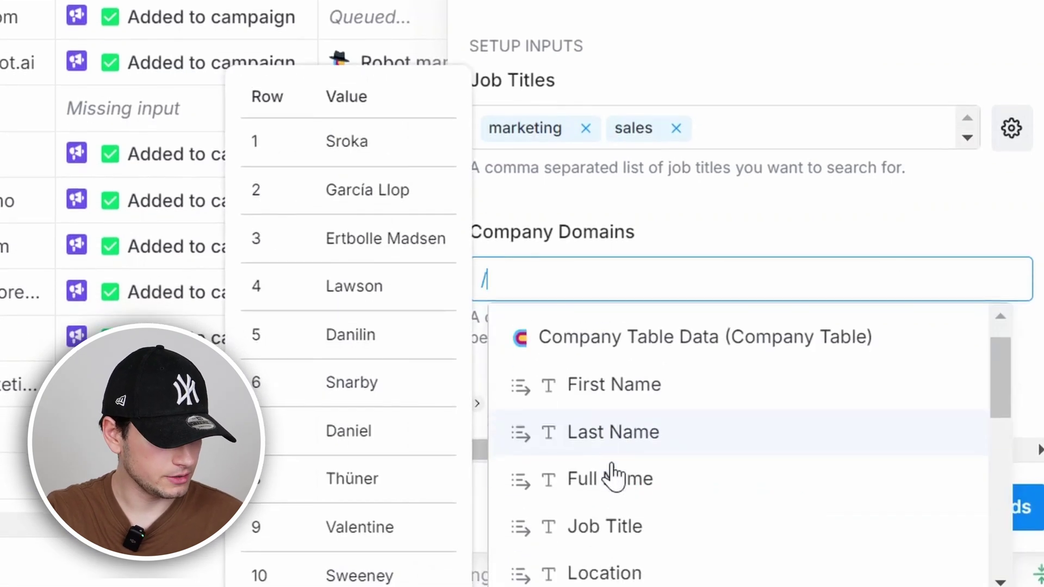
pyautogui.scroll(-3, 642, 473)
pyautogui.click(642, 473)
pyautogui.click(760, 137)
pyautogui.write('business,')
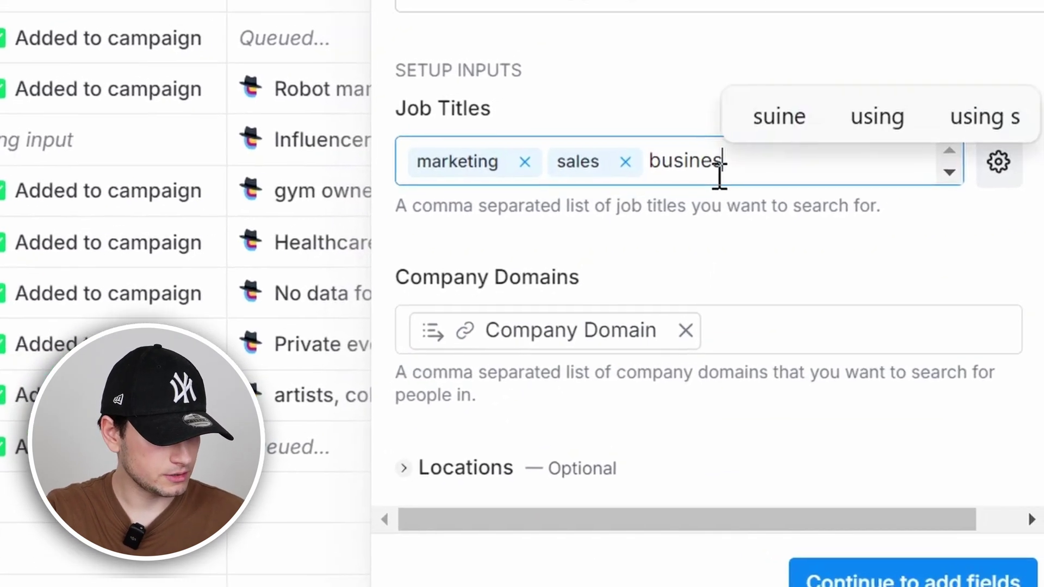
pyautogui.write('revenue')
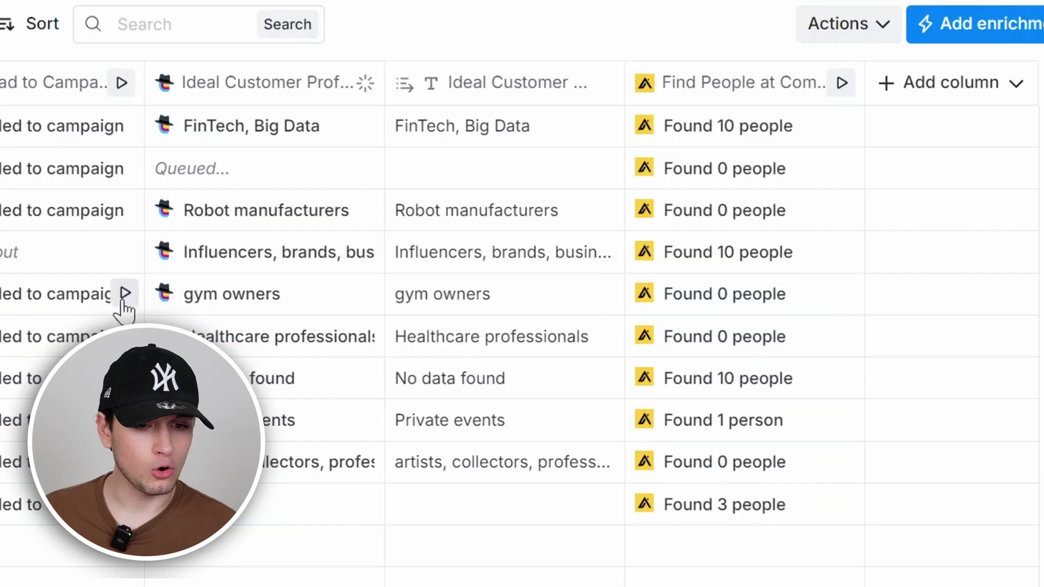
# Open a Find People at Company cell that has matches and expand its results to examine the people found
pyautogui.click(818, 252)
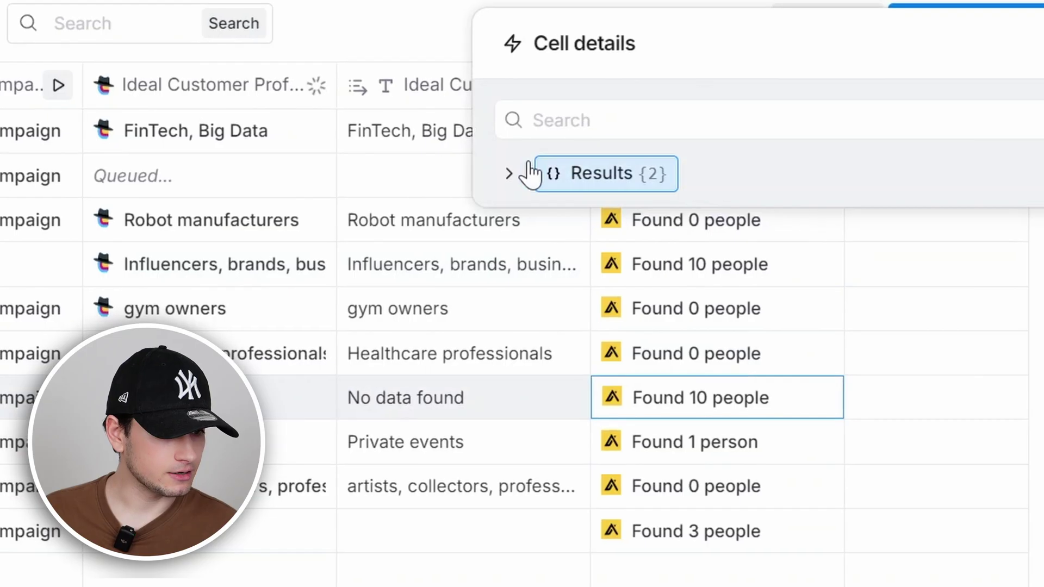
pyautogui.click(531, 172)
pyautogui.click(528, 214)
pyautogui.scroll(-5, 741, 314)
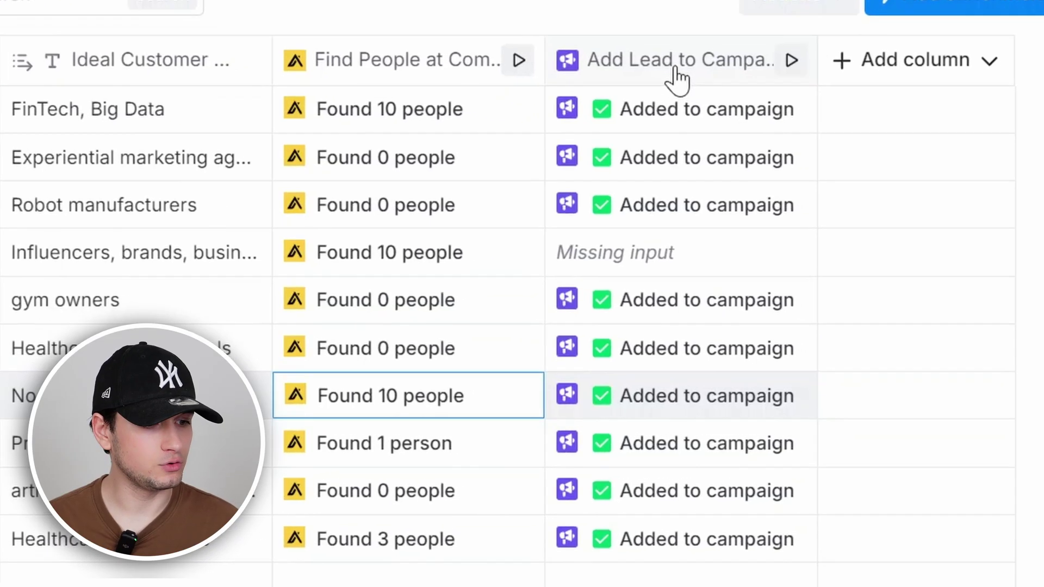
# Edit the Add Lead to Campaign column and add a custom field name and value pair under its Custom Fields
pyautogui.click(641, 33)
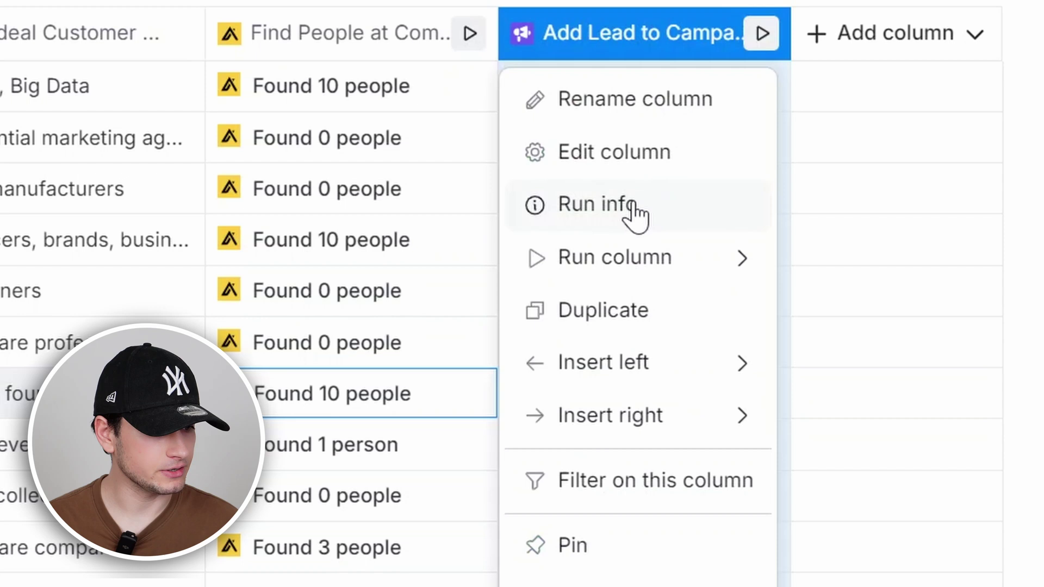
pyautogui.click(625, 155)
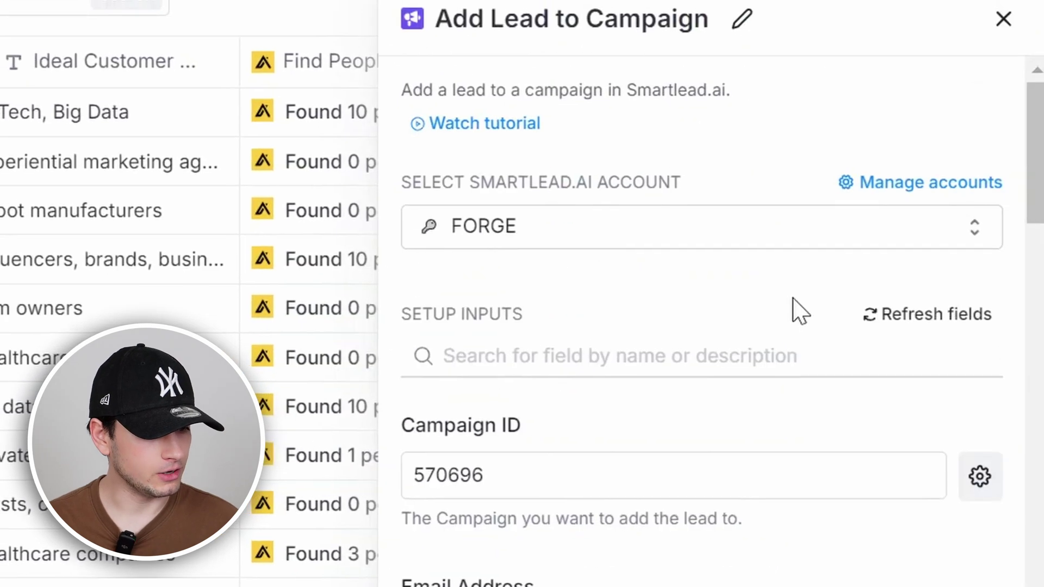
pyautogui.scroll(-15, 794, 304)
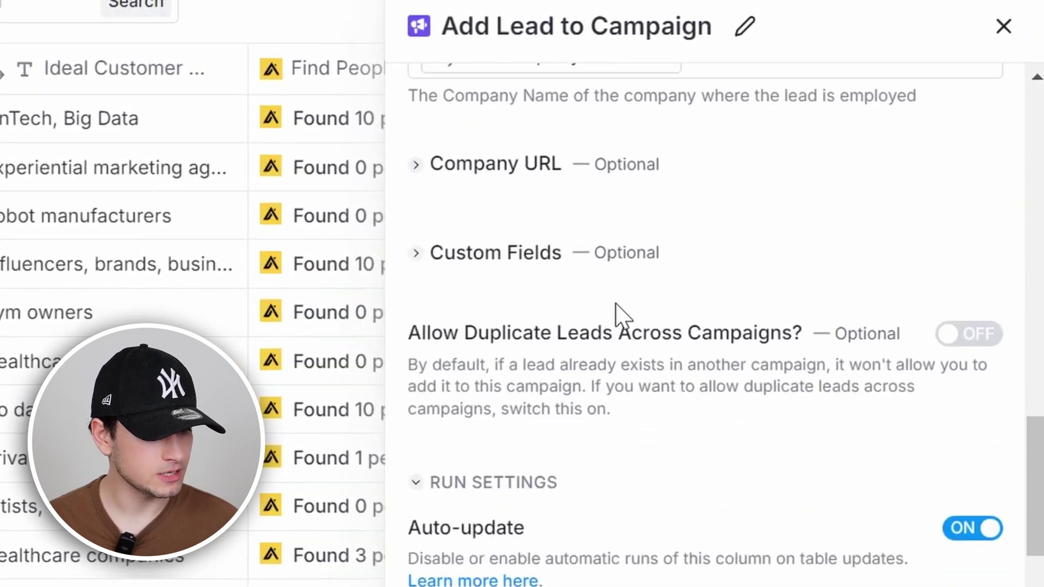
pyautogui.click(496, 253)
pyautogui.click(499, 309)
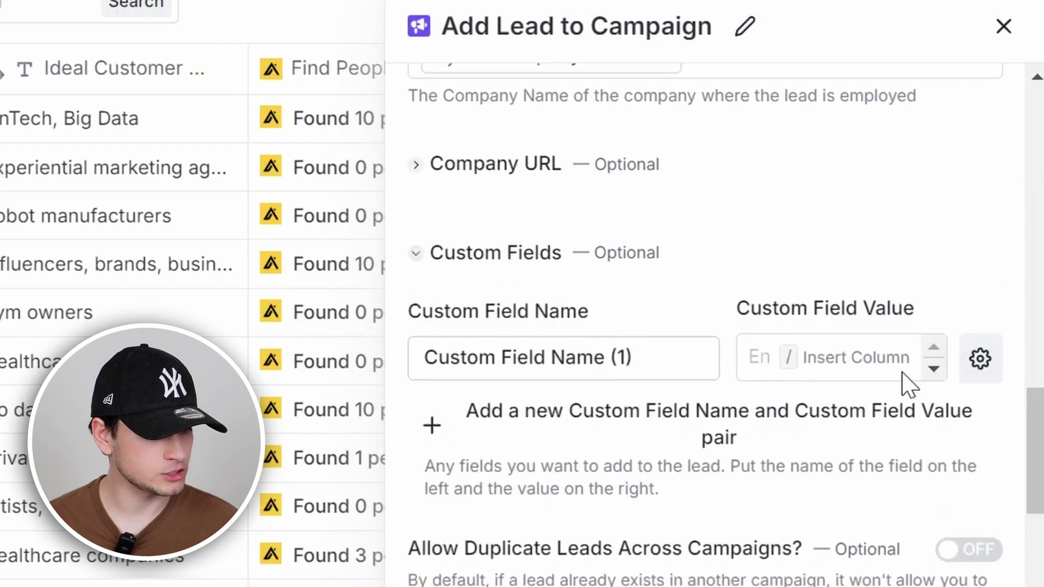